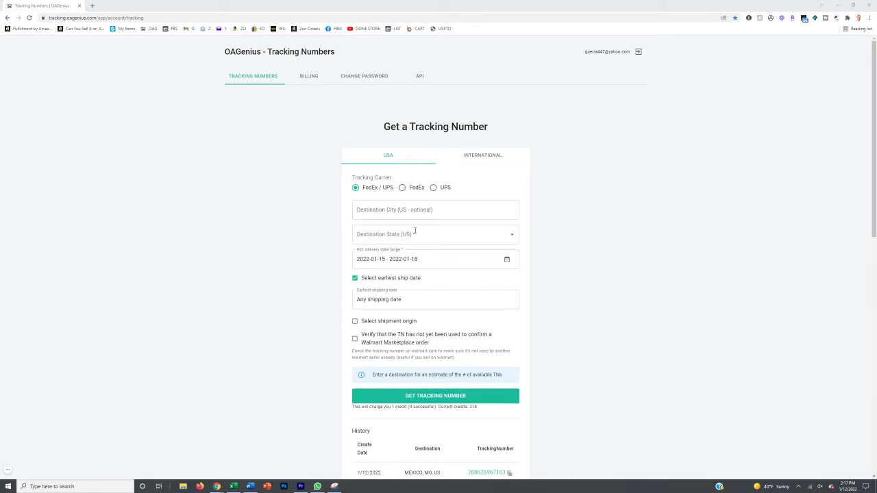
Set the OAGenius destination to Baltimore, Maryland (MD)
click(414, 212)
scroll(423, 214, down, 1)
text(balti)
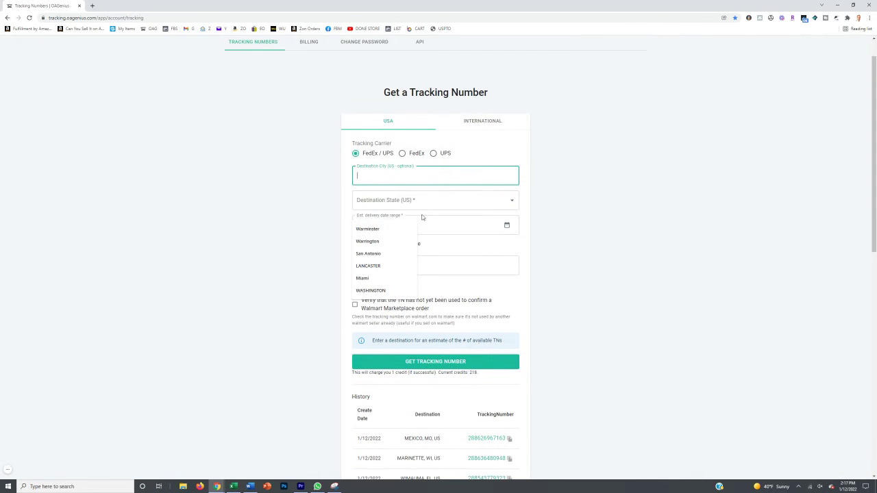
text(more)
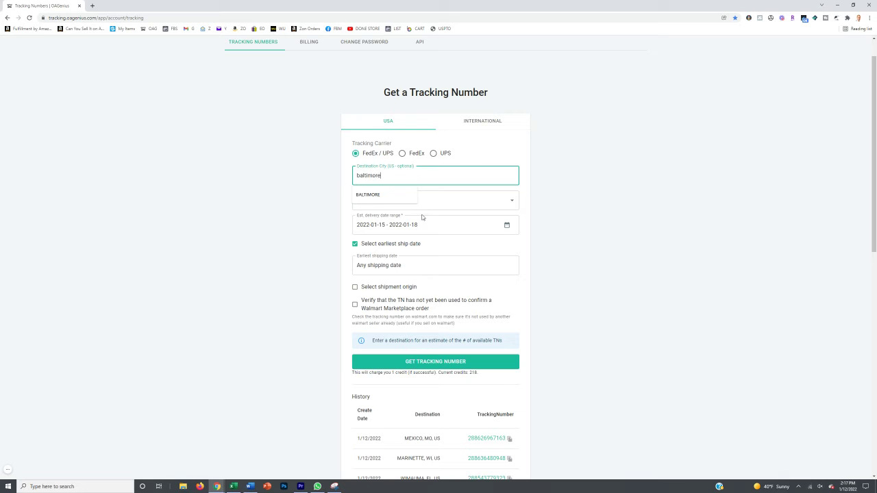
key(Tab)
text(md)
click(420, 220)
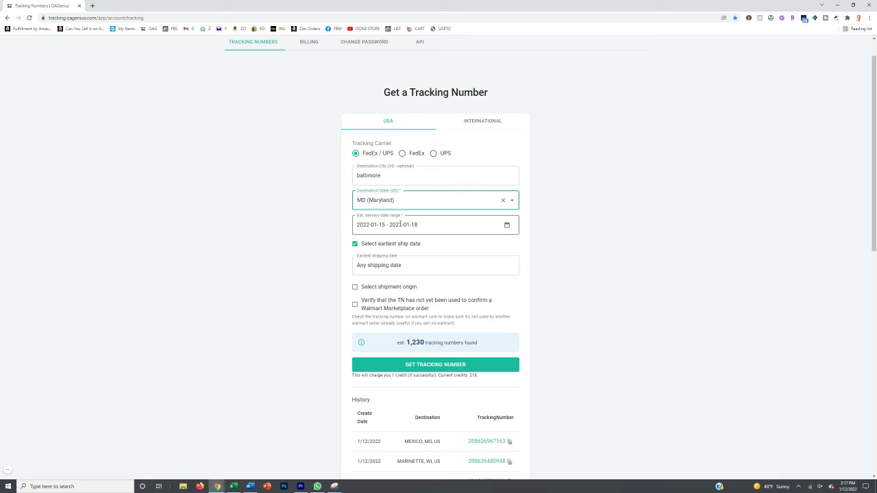
Request a UPS tracking number for a 19–26 January delivery range, then retry with a new range
click(400, 228)
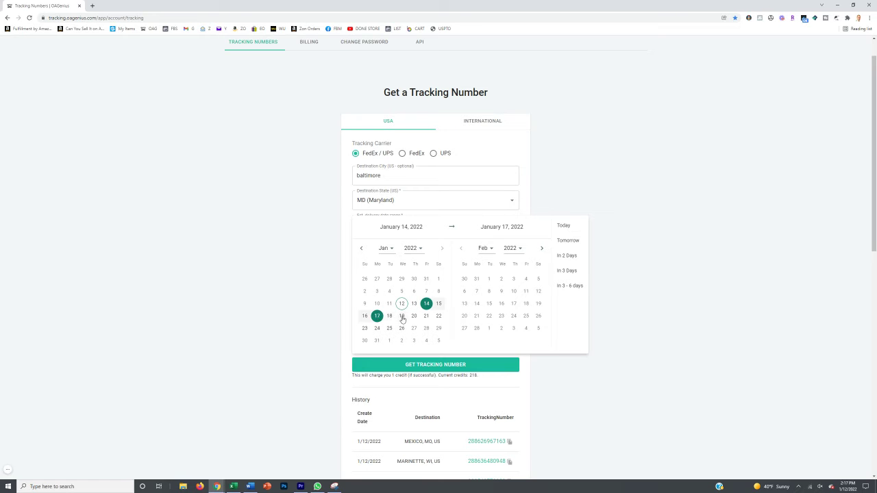
click(401, 317)
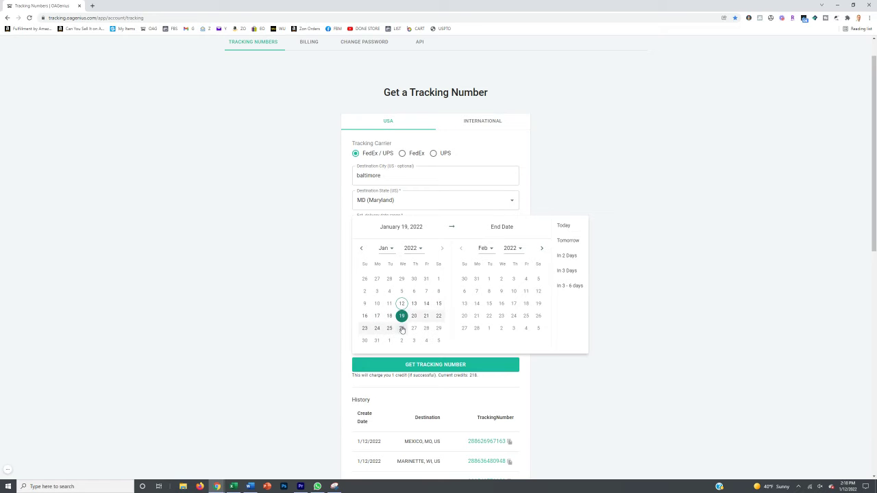
click(401, 328)
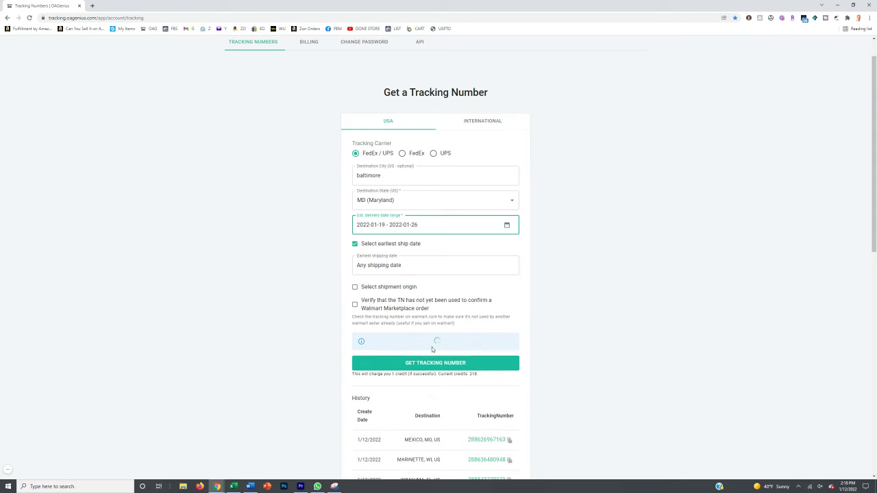
click(432, 365)
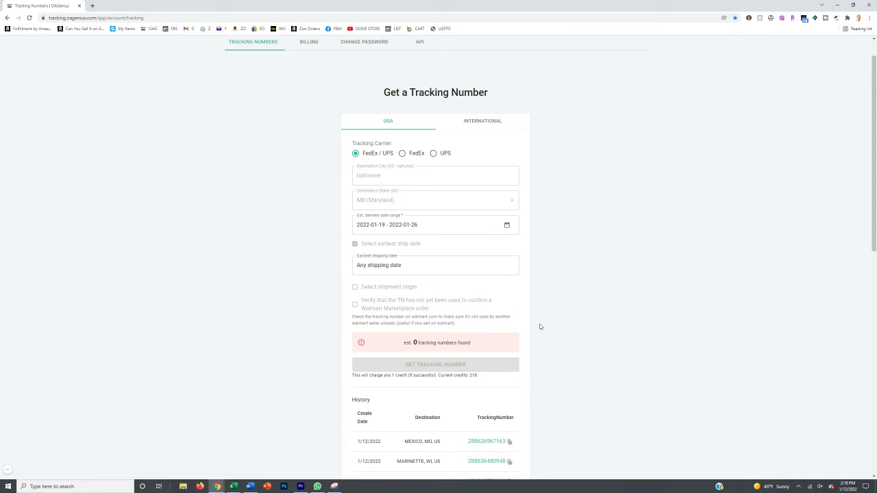
click(439, 225)
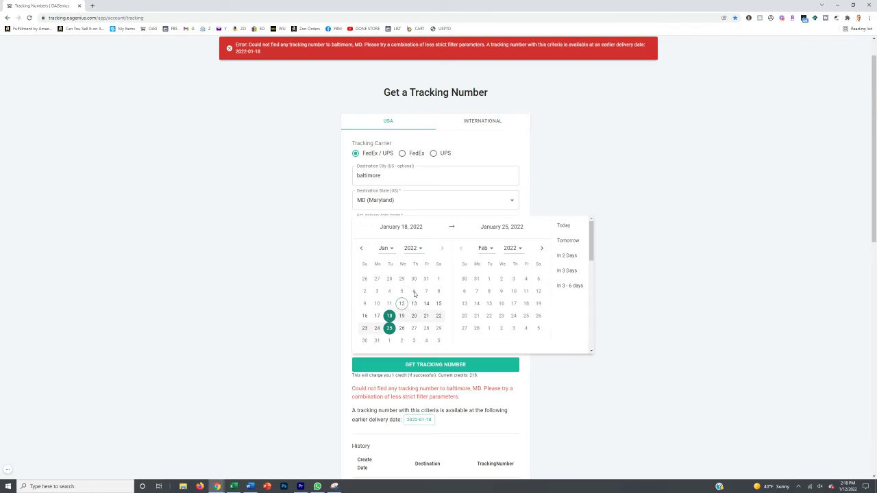
click(402, 316)
click(402, 328)
click(496, 365)
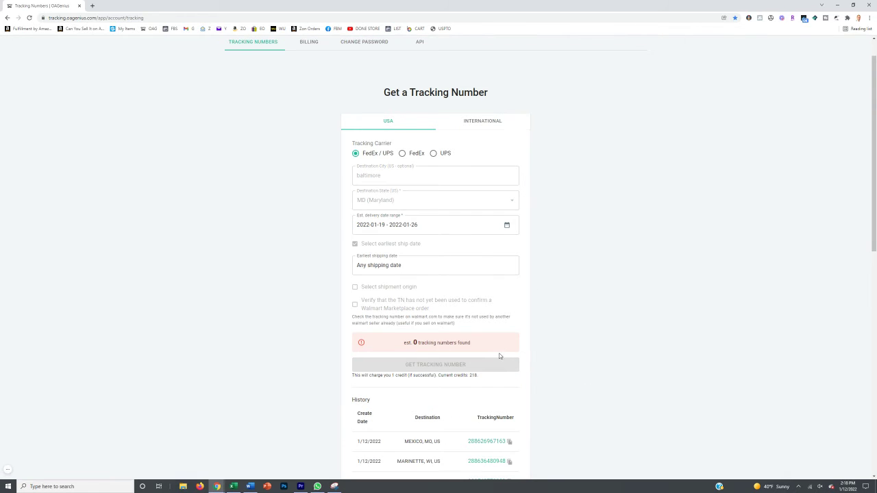
Widen the delivery range to 16–26 January, generate the tracking number, and copy it
click(452, 225)
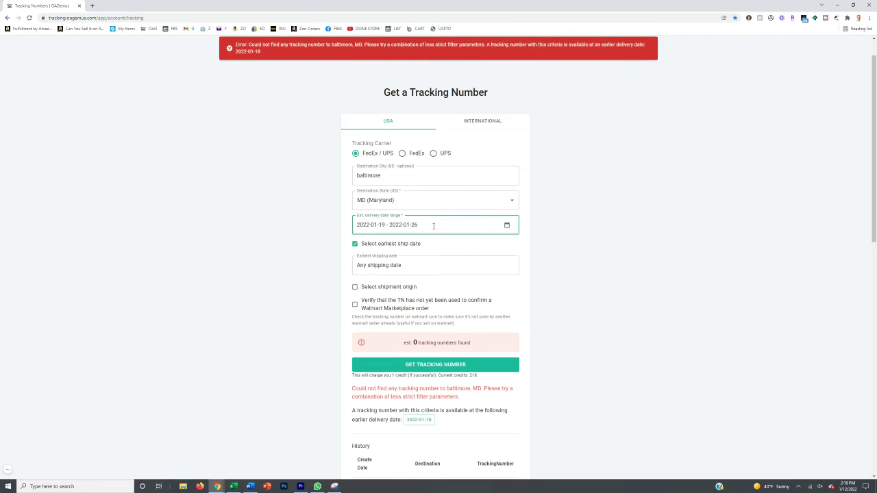
click(365, 316)
click(401, 328)
click(417, 365)
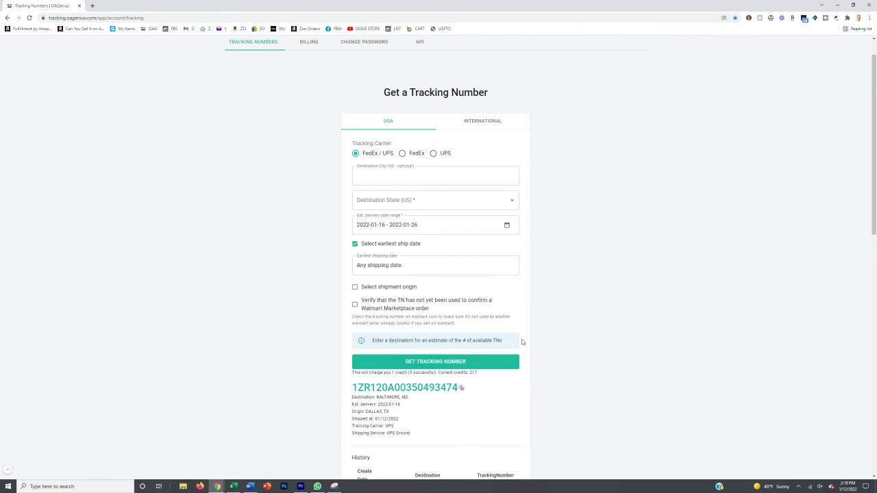
scroll(526, 349, down, 3)
click(511, 371)
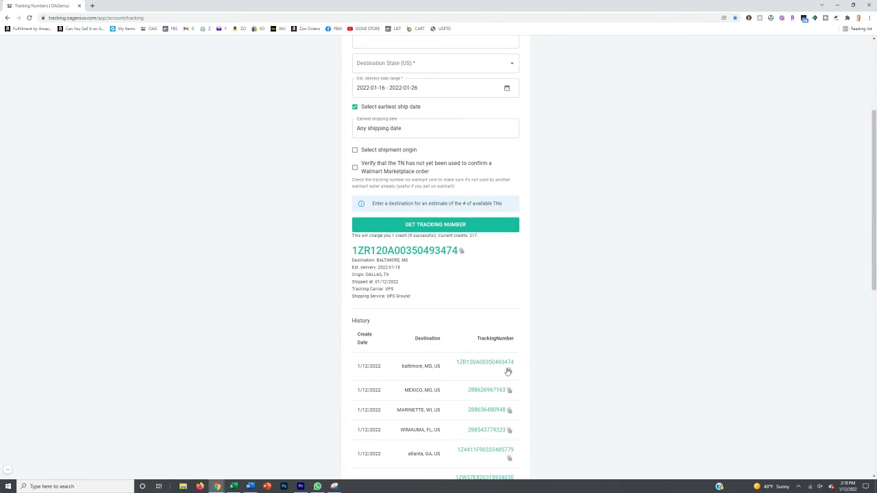
click(509, 372)
In Excel row 3, enter date 1/12/2022, the hanging wall shelf title, the buyer's name and the supplier order ID
click(234, 487)
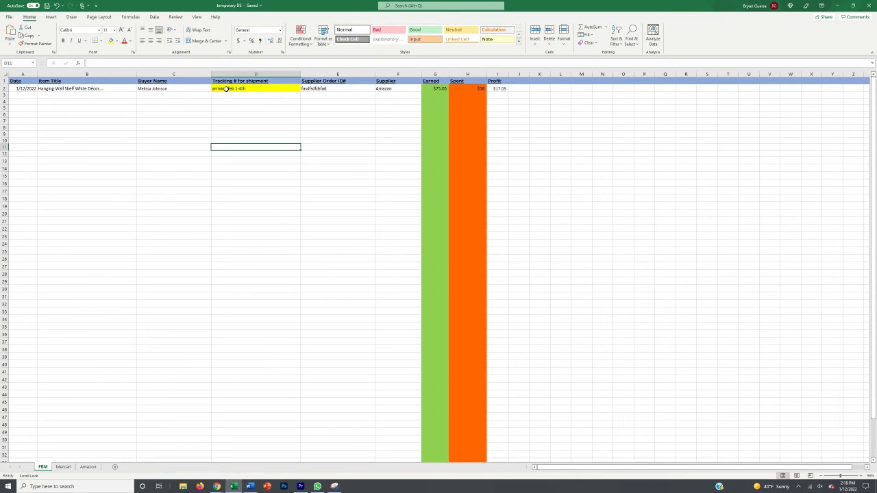
click(30, 94)
text(1/12/)
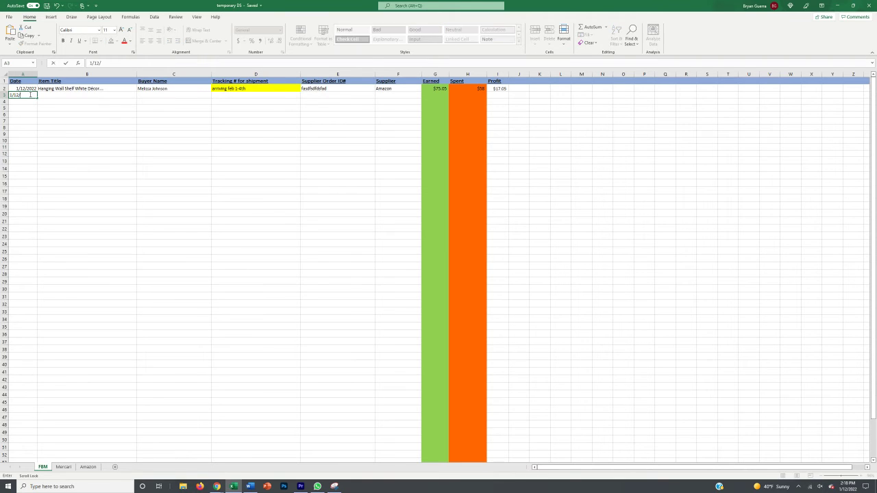
text(2022)
key(Tab)
text(h)
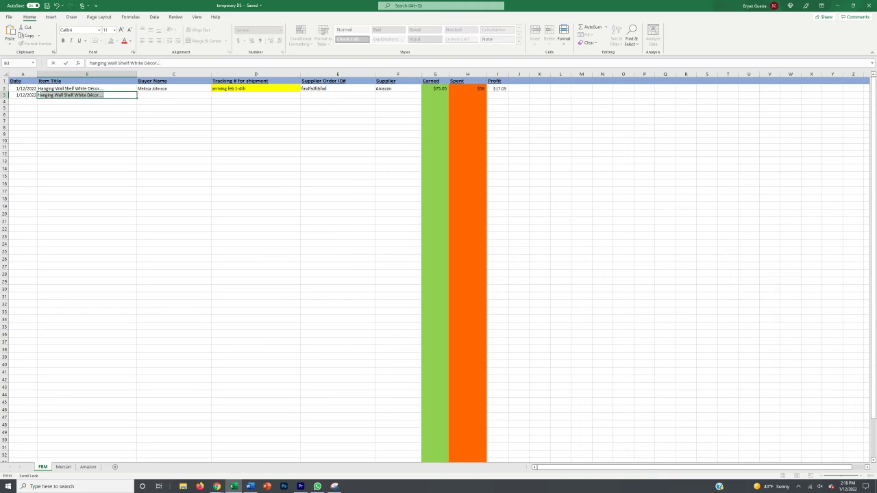
key(Tab)
key(Tab)
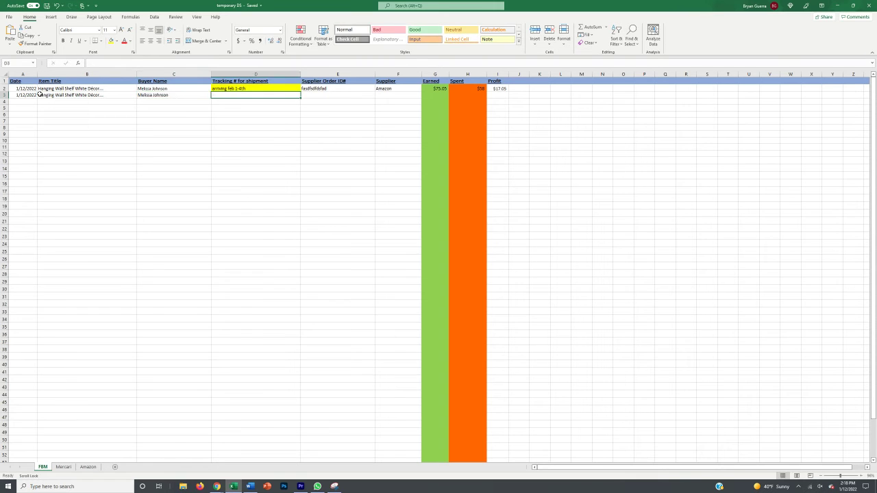
key(Tab)
text(fsasddafdfdsf)
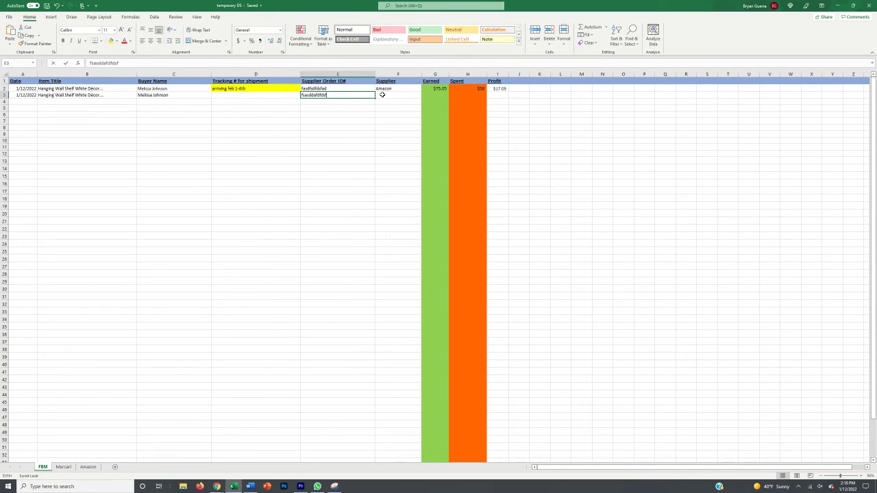
Set row 3's supplier to Amazon and earned to $75.05, leaving spent empty
click(389, 94)
text(ama)
key(Tab)
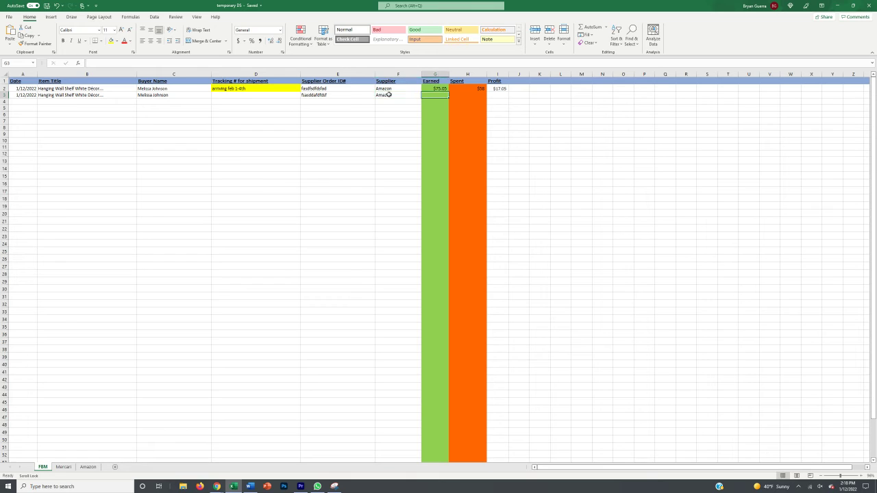
text($75.05)
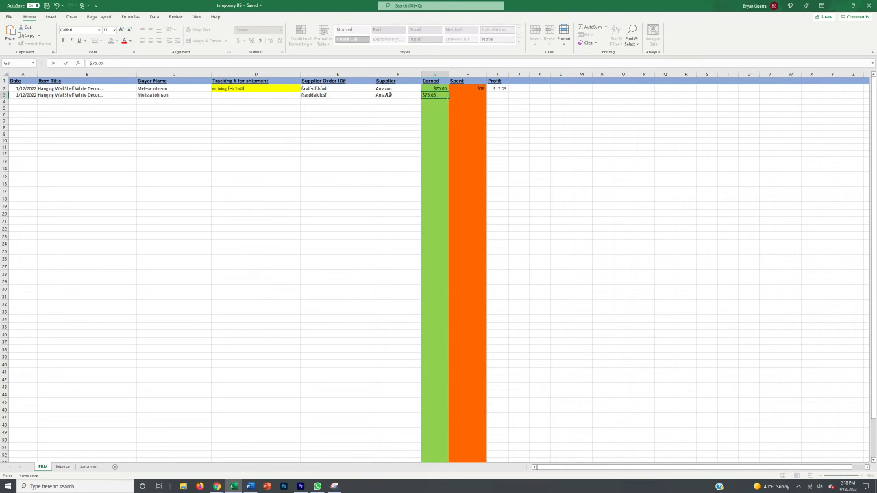
click(460, 93)
text($5)
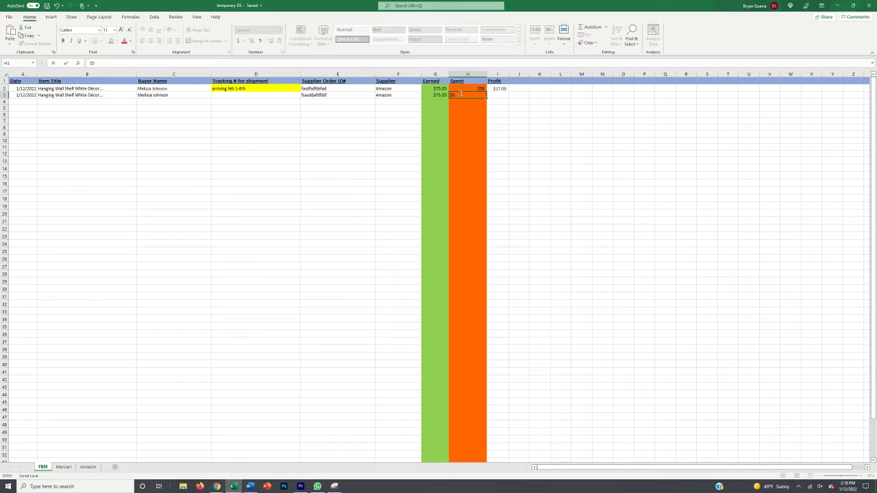
key(BackSpace)
click(444, 120)
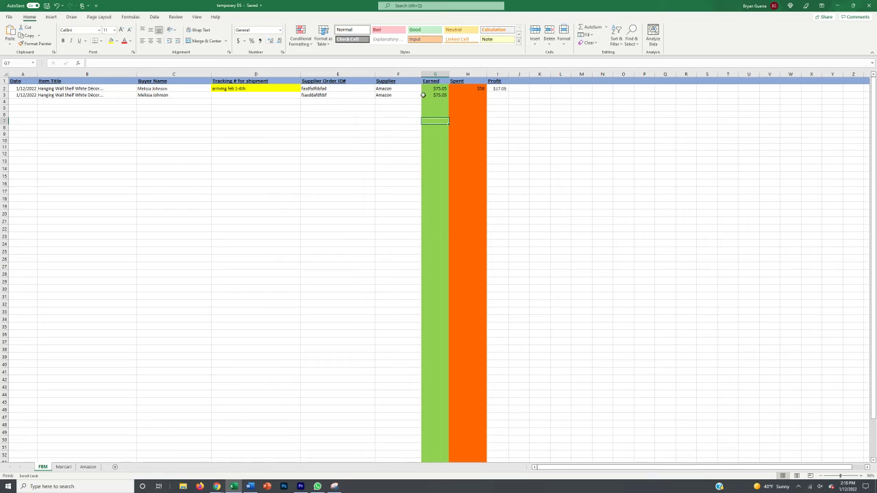
click(459, 95)
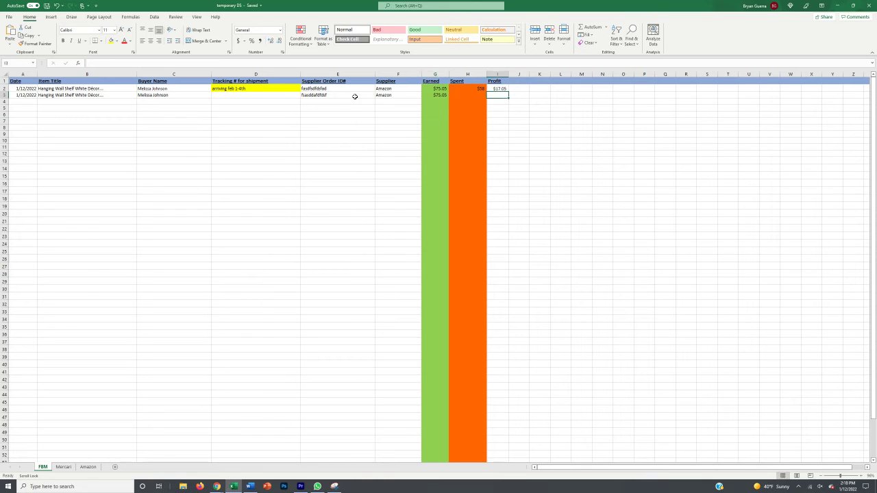
click(256, 95)
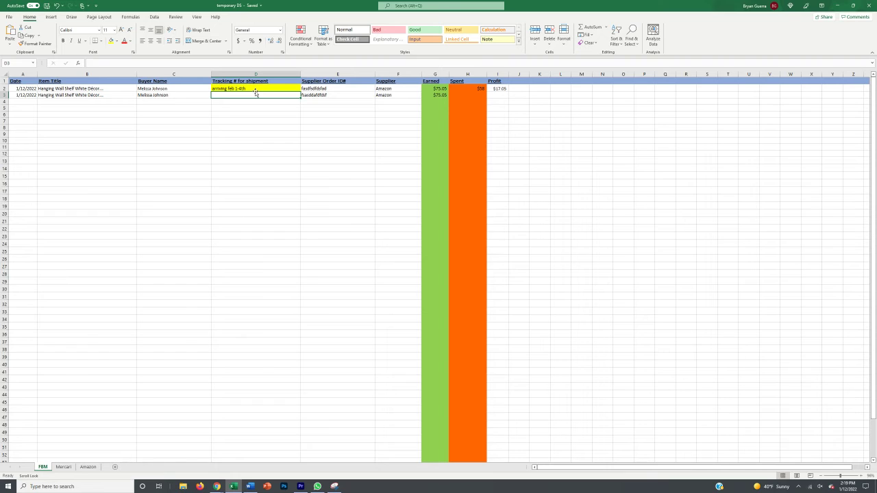
Enter 'fake oag' plus the pasted tracking number in D3 and fill other row 3 cells with x
text(fake oag)
key(ctrl+v)
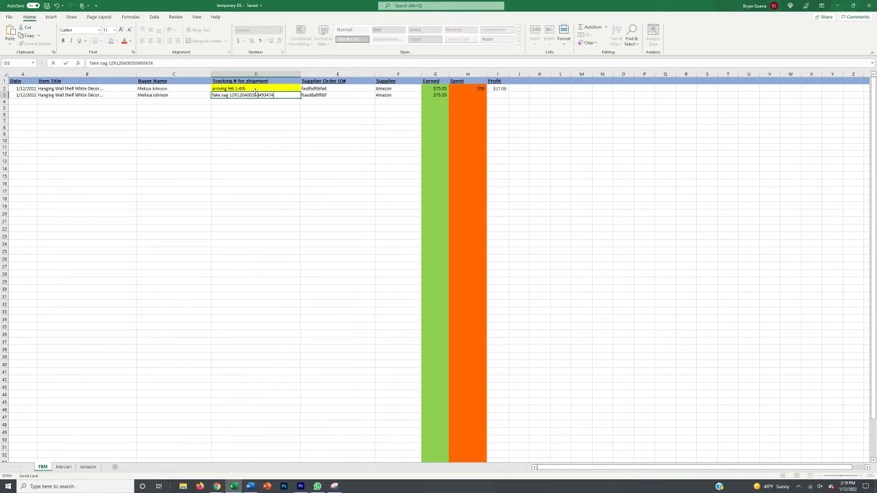
click(257, 102)
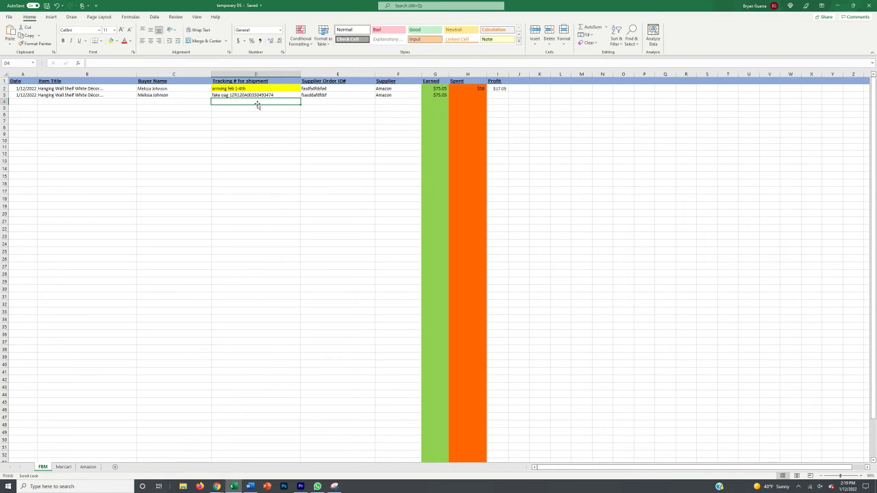
click(425, 95)
text(x)
key(Tab)
text(x)
key(Tab)
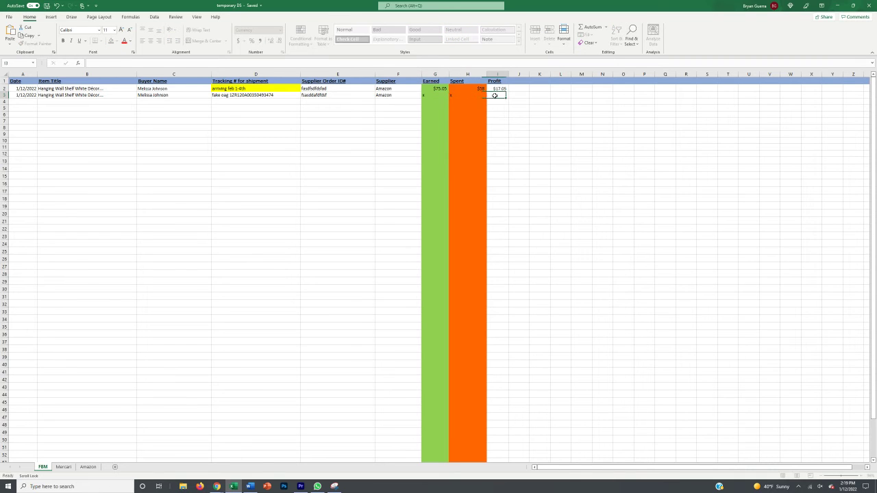
text(x)
click(410, 95)
text(x)
key(Return)
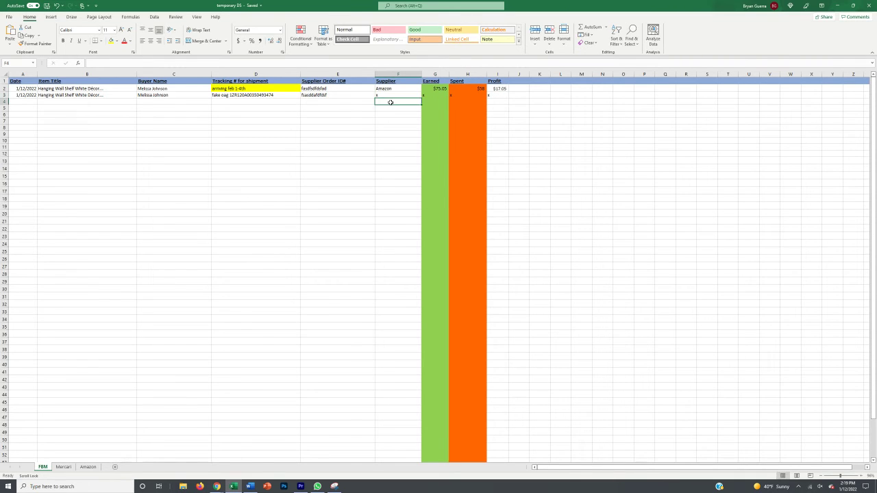
Shade all of row 3 light blue
click(5, 96)
click(116, 41)
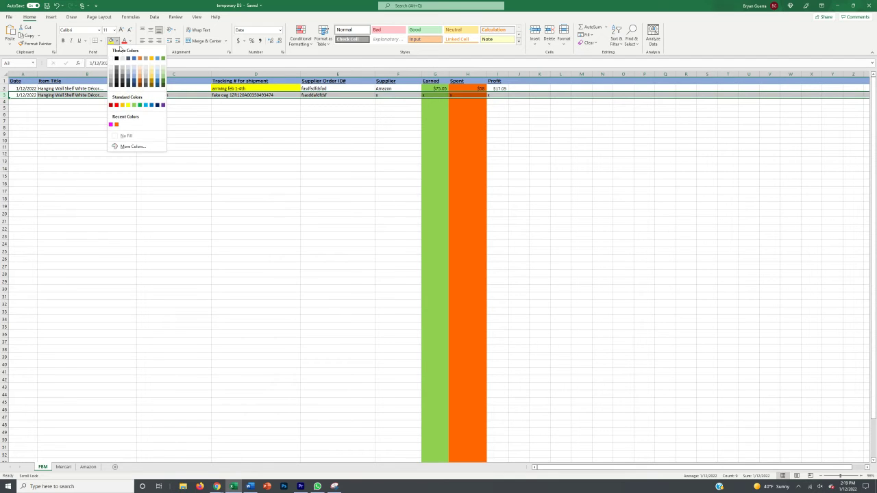
click(146, 105)
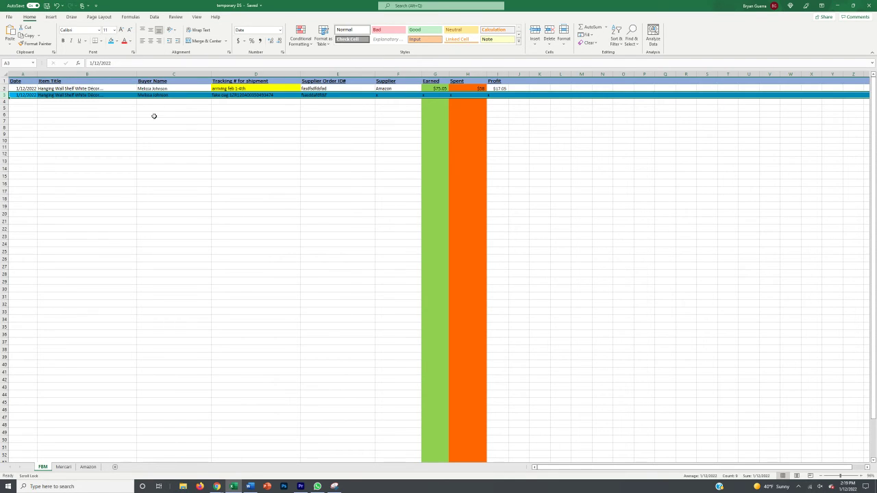
click(155, 116)
Set row 3's font size to 1 so it collapses into a thin strip
click(4, 95)
click(107, 31)
text(1)
key(Return)
click(179, 136)
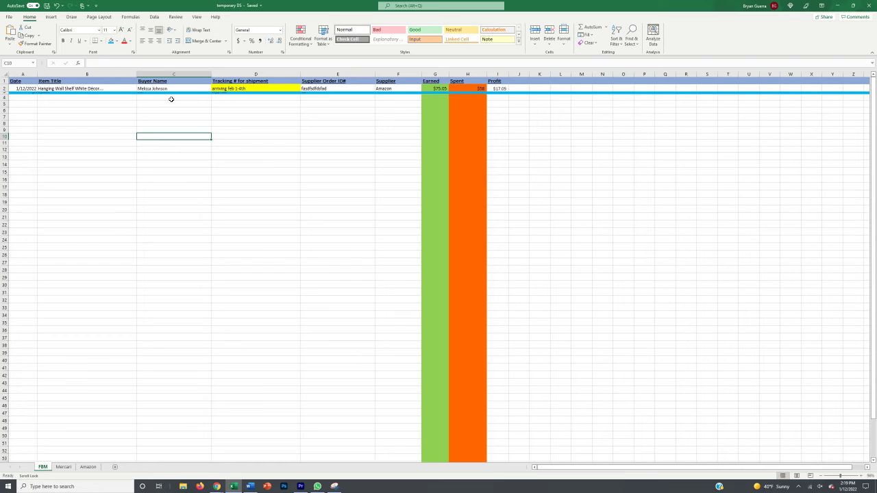
Use Find to locate the buyer's name in the sheet
click(171, 100)
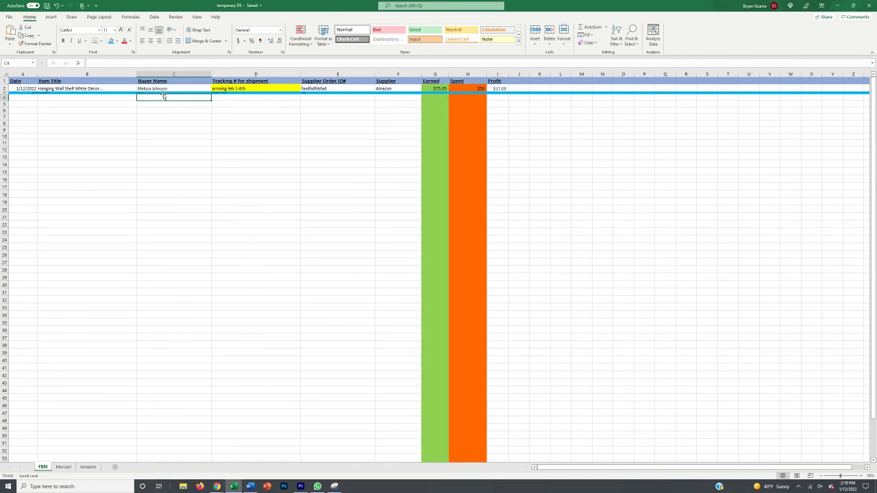
key(ctrl+f)
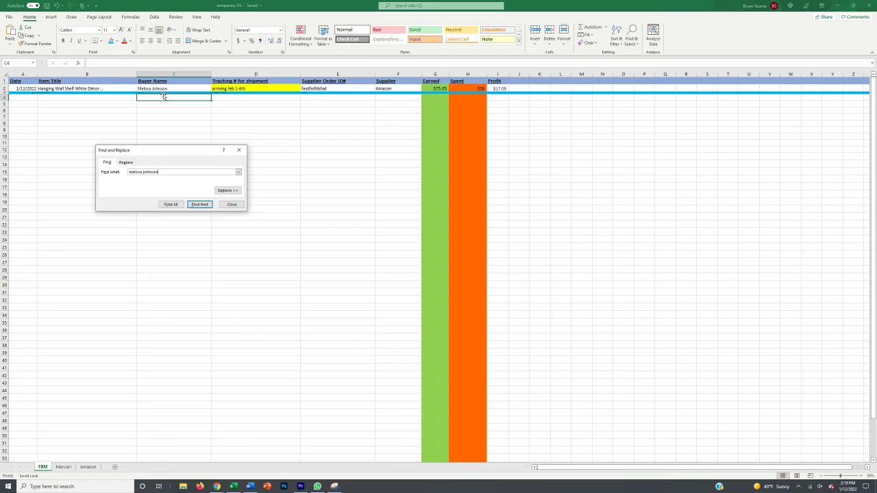
key(Return)
click(199, 204)
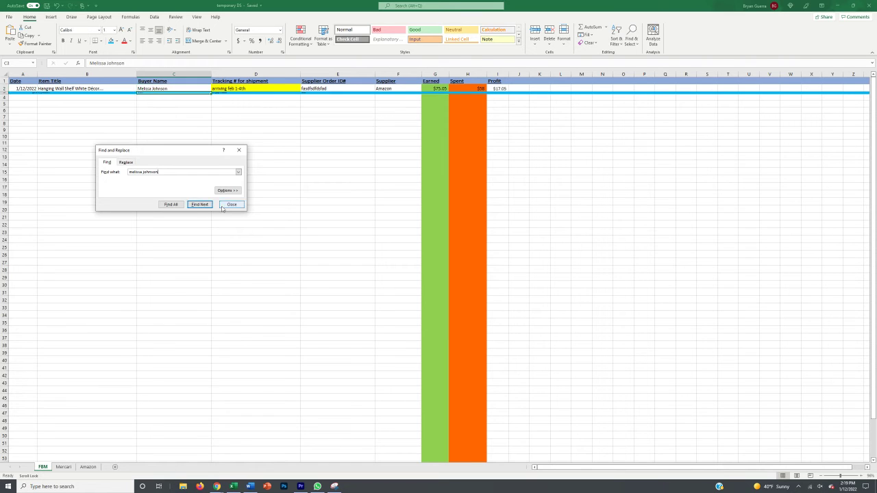
Restore cell C3 and then all of row 3 to font size 12, checking tracking cell D3
click(232, 204)
click(108, 30)
text(12)
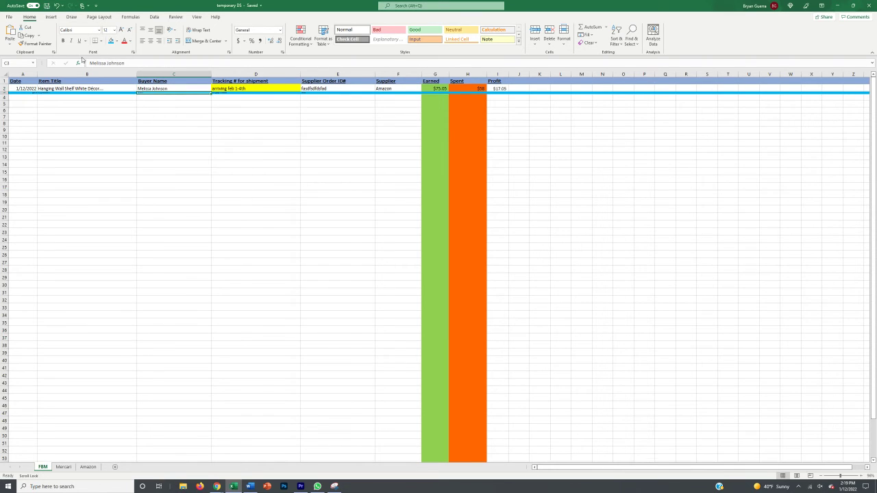
key(Return)
click(4, 95)
click(108, 29)
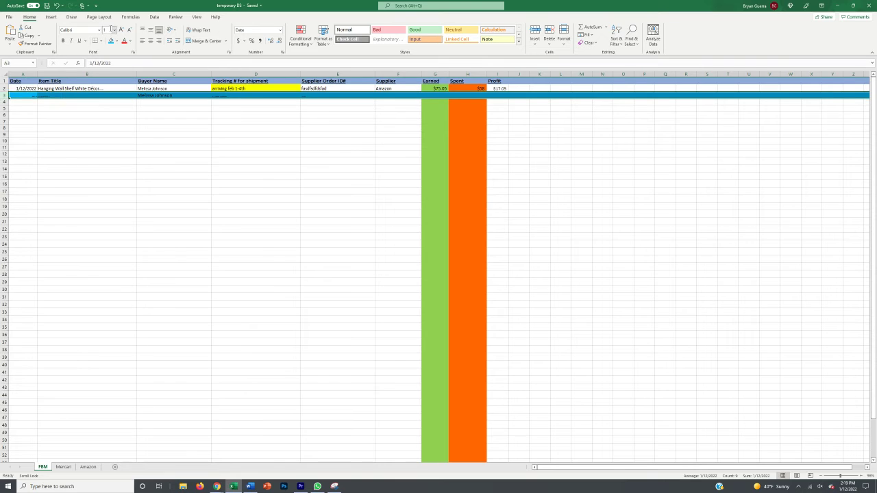
text(12)
key(Return)
click(246, 96)
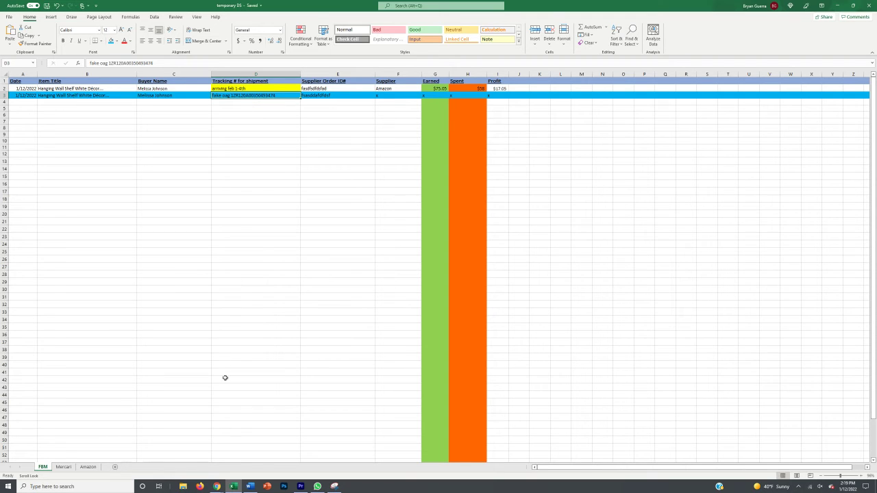
click(250, 486)
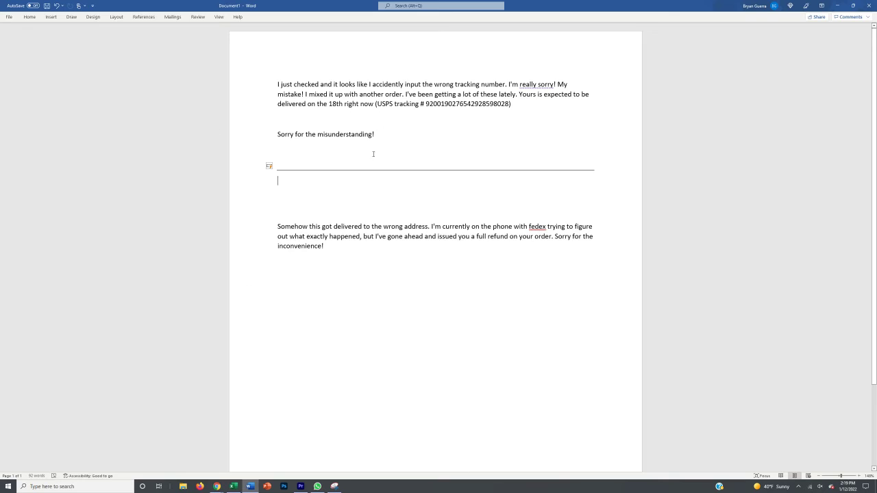
drag(278, 225, 335, 253)
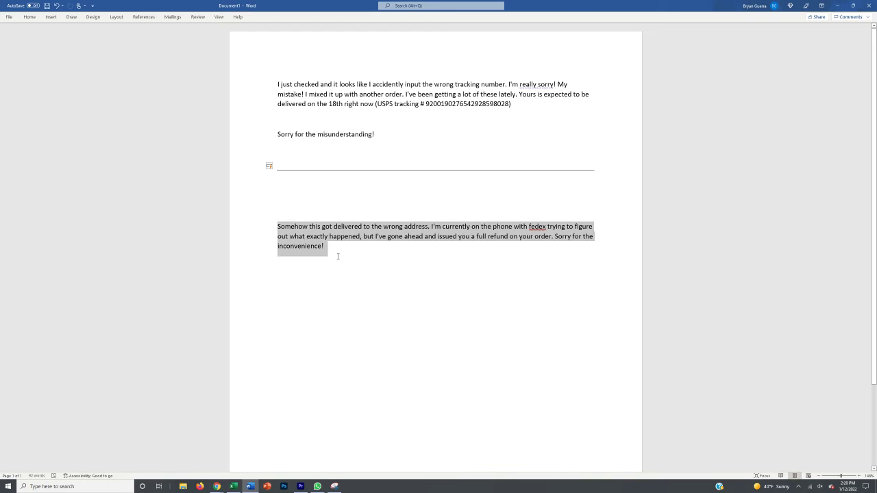
click(333, 248)
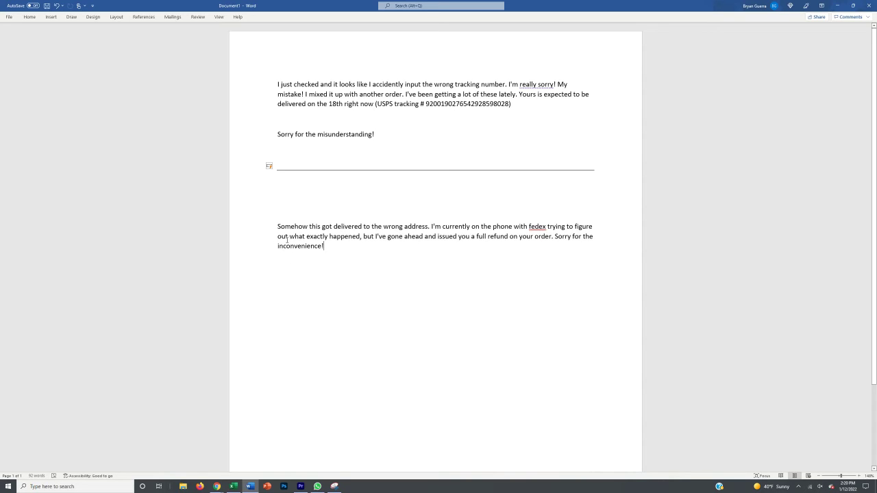
drag(277, 224, 348, 251)
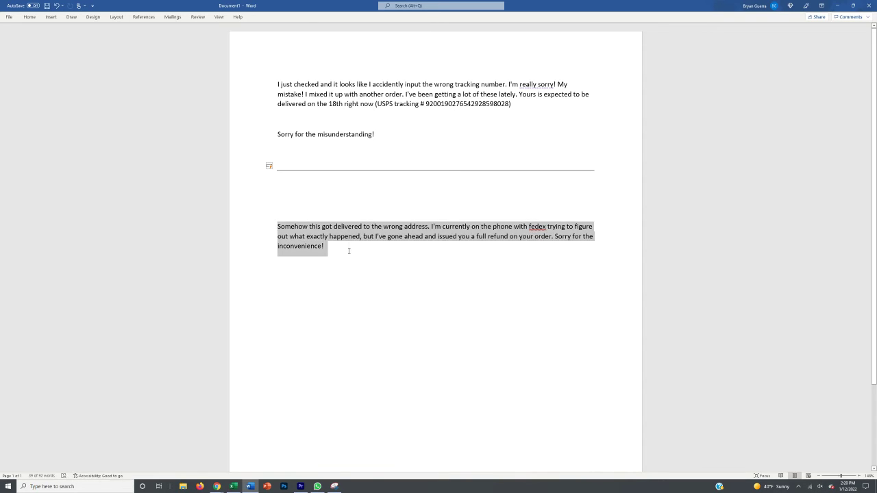
click(346, 251)
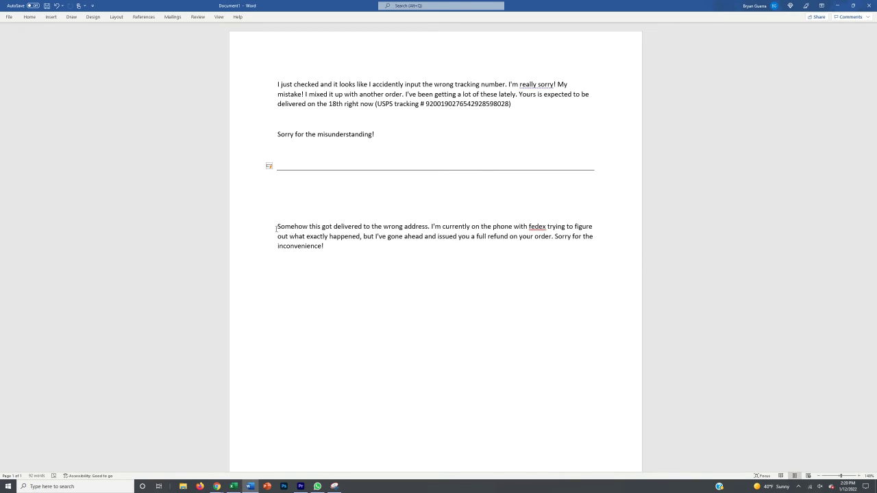
click(233, 487)
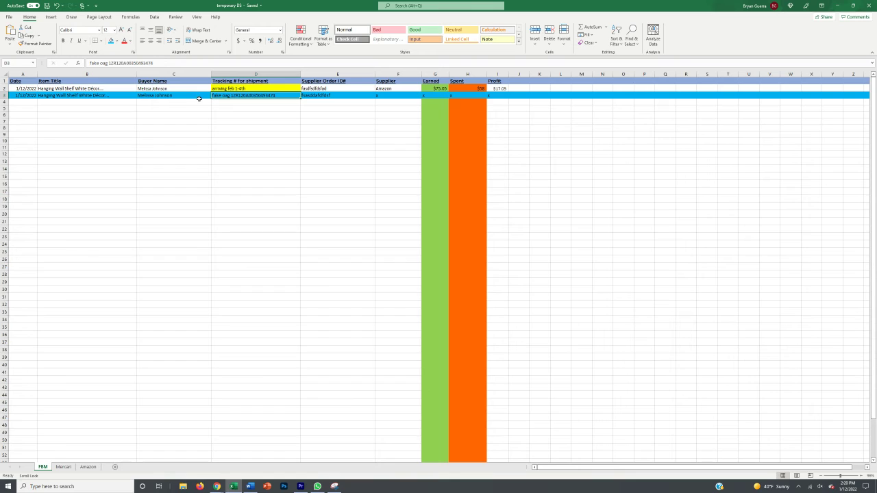
click(250, 486)
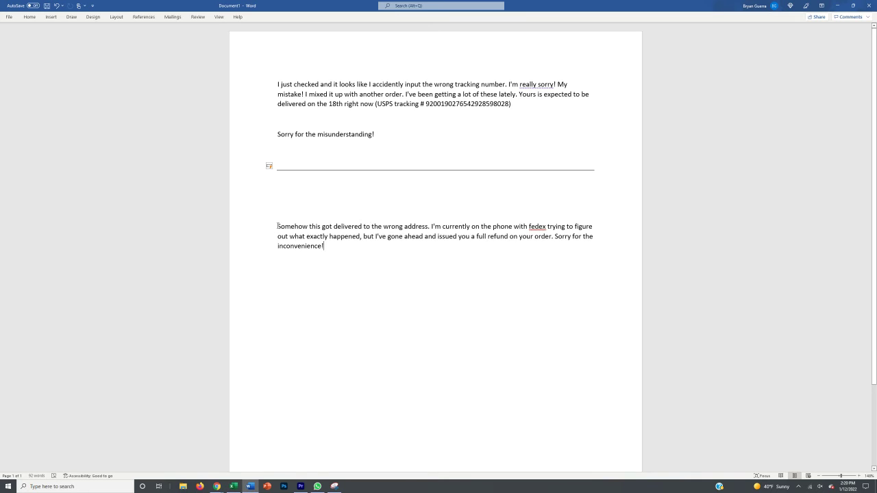
drag(278, 226, 569, 225)
drag(603, 228, 608, 235)
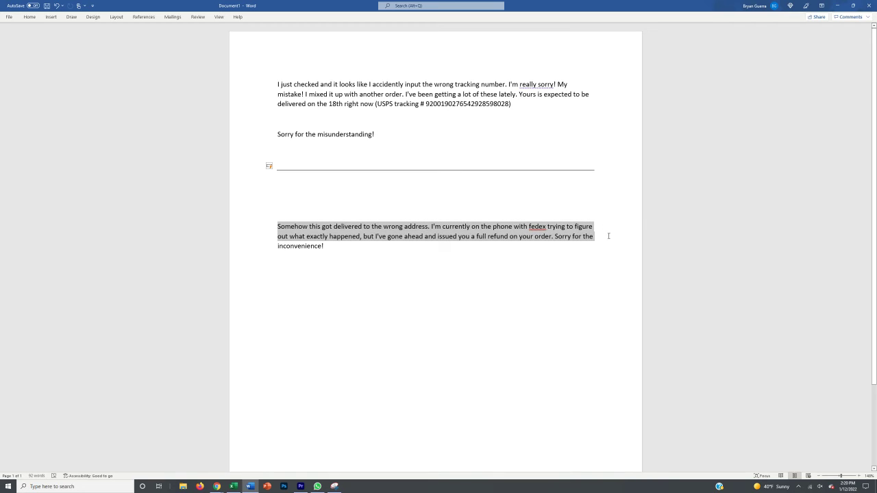
drag(608, 235, 554, 251)
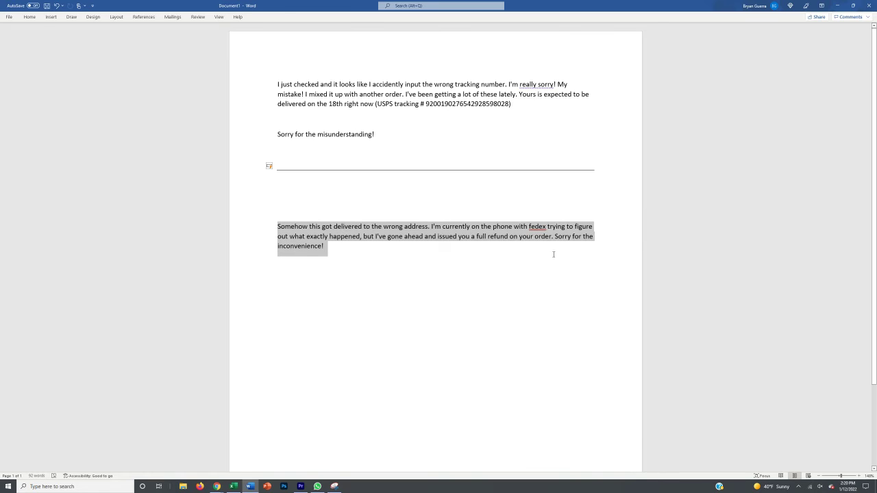
click(547, 253)
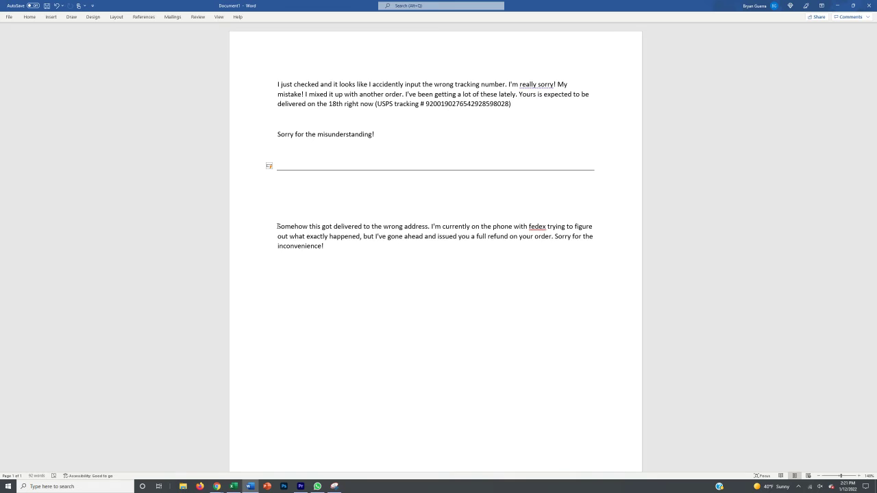
Inspect the tracking cells D2 and D3 and row 2's Spent and Profit values
click(233, 486)
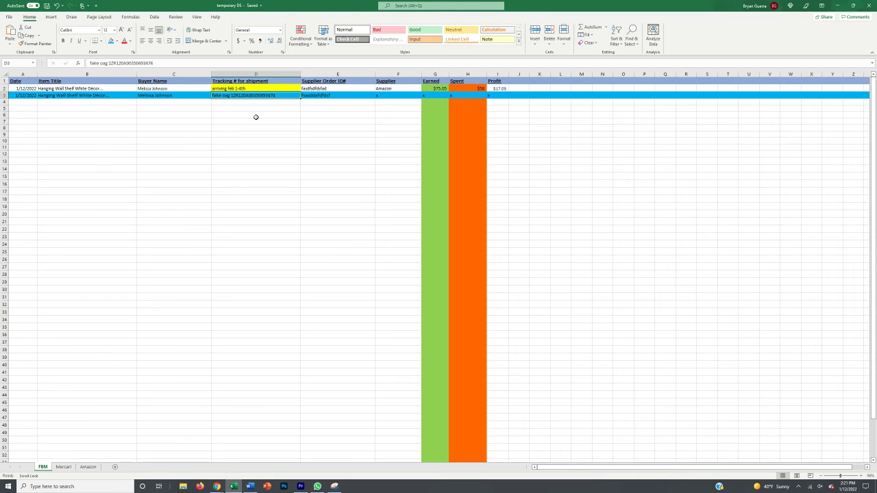
click(255, 89)
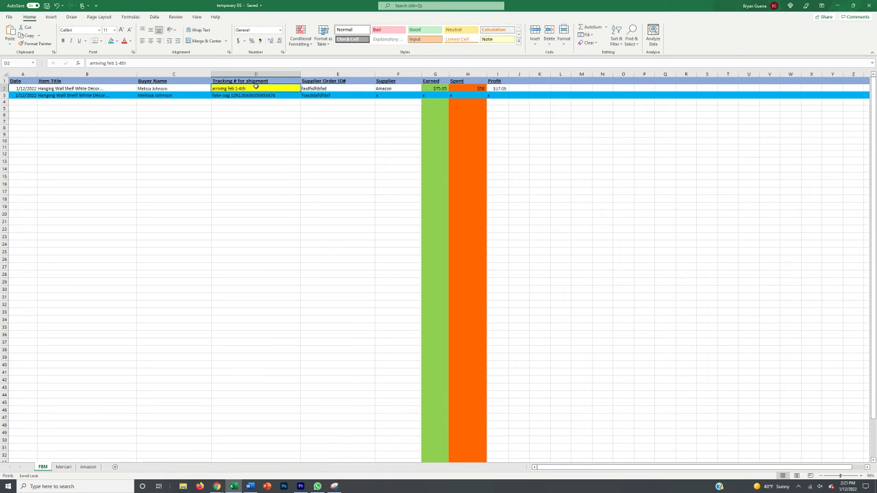
click(241, 101)
click(240, 89)
click(462, 86)
click(499, 86)
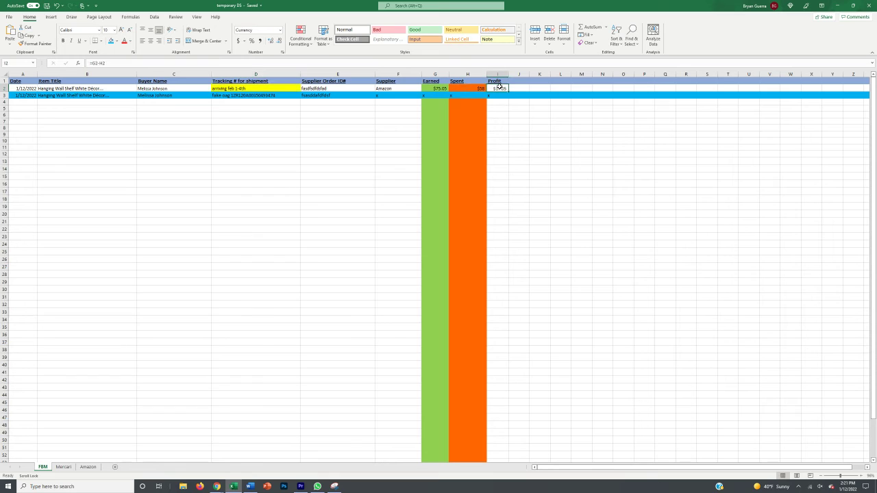
Check buyer cell C2, then start typing oag into the yellow tracking cell D2
click(269, 88)
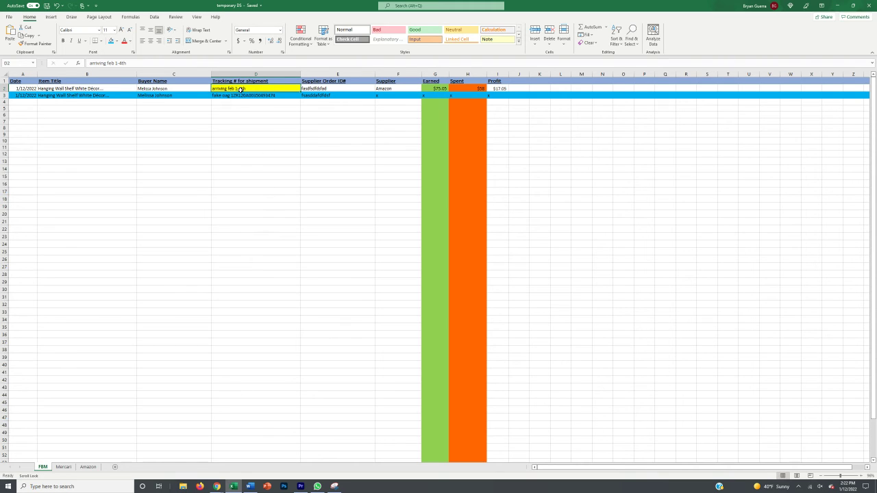
click(193, 88)
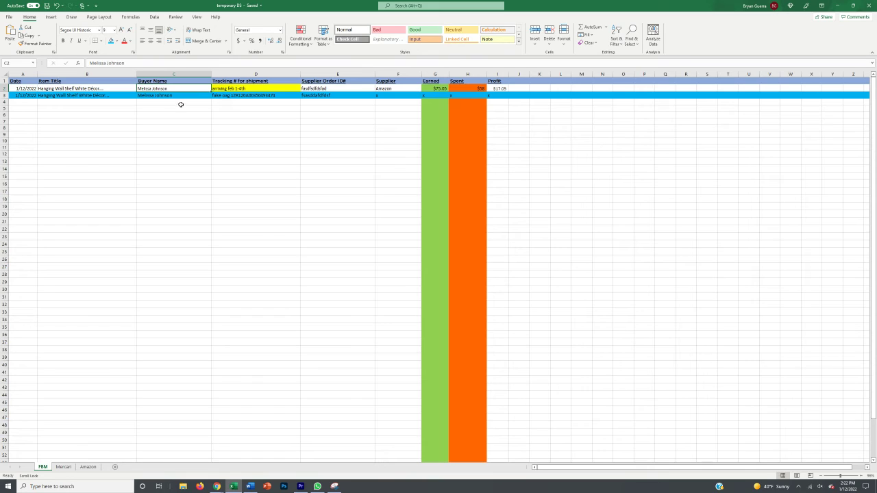
click(181, 102)
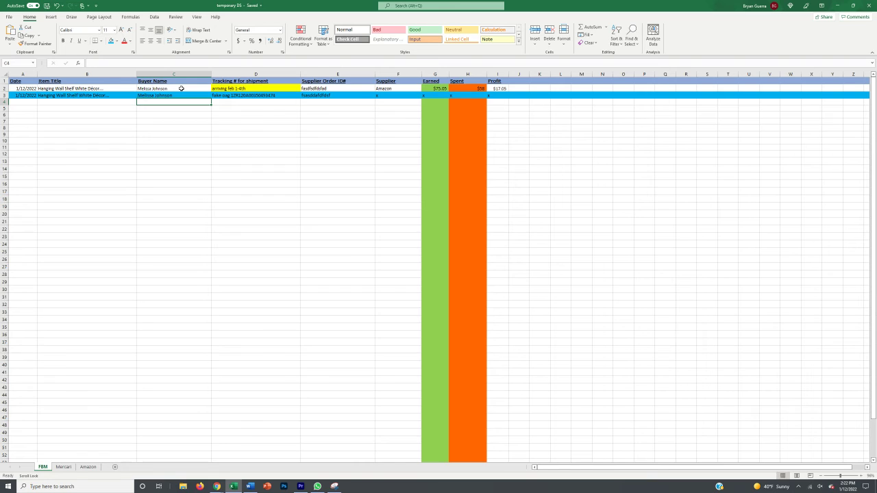
click(259, 87)
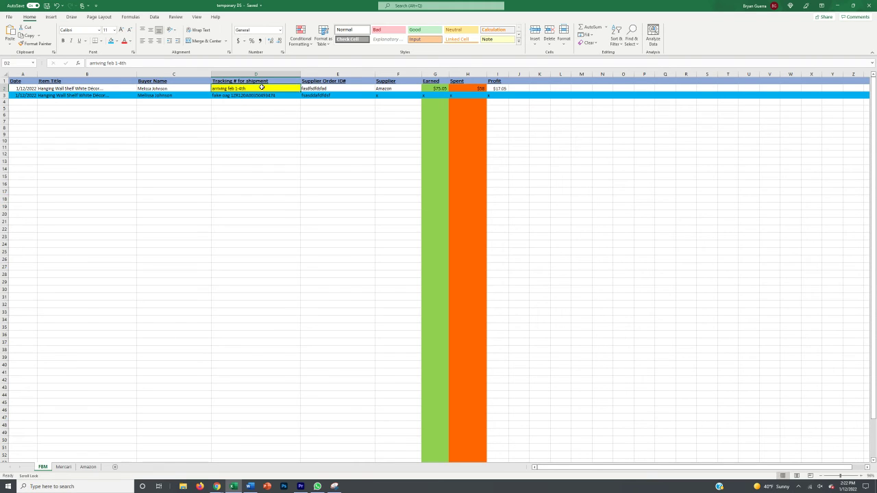
text(oag)
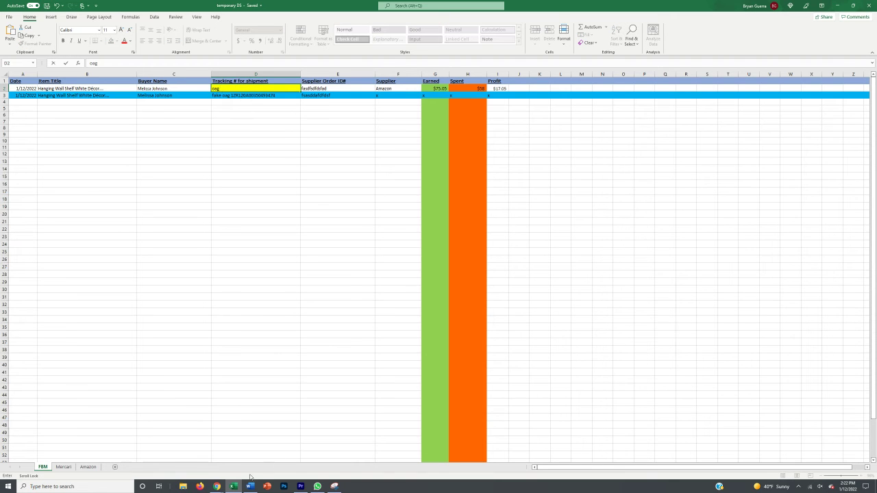
Bring up the OAGenius tracking page and dismiss the Destination City suggestions
mouse_move(221, 488)
click(250, 454)
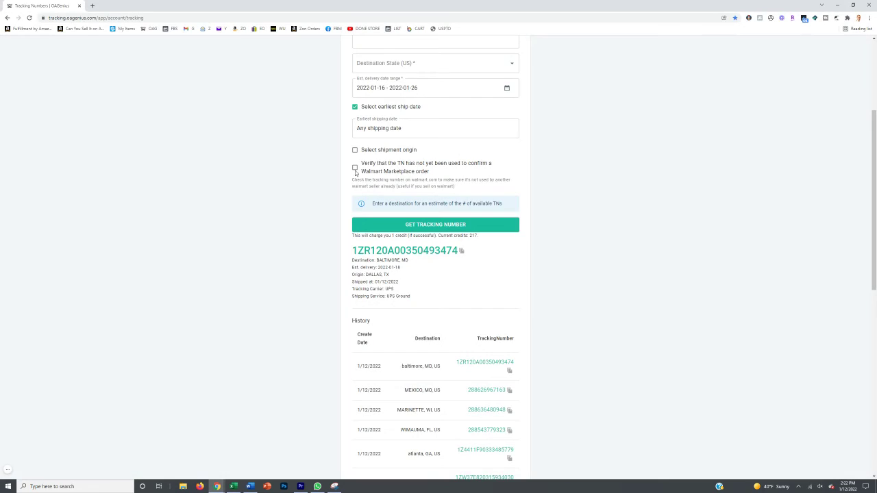
scroll(466, 210, down, 3)
scroll(393, 172, up, 3)
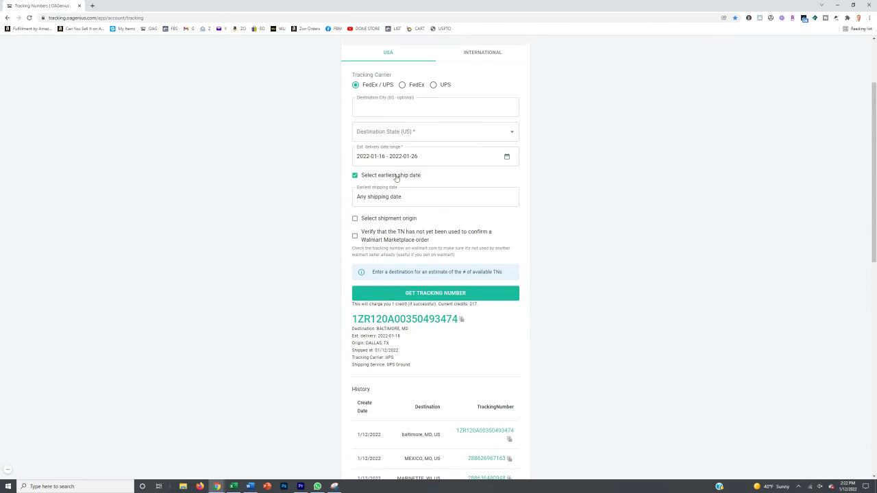
click(412, 107)
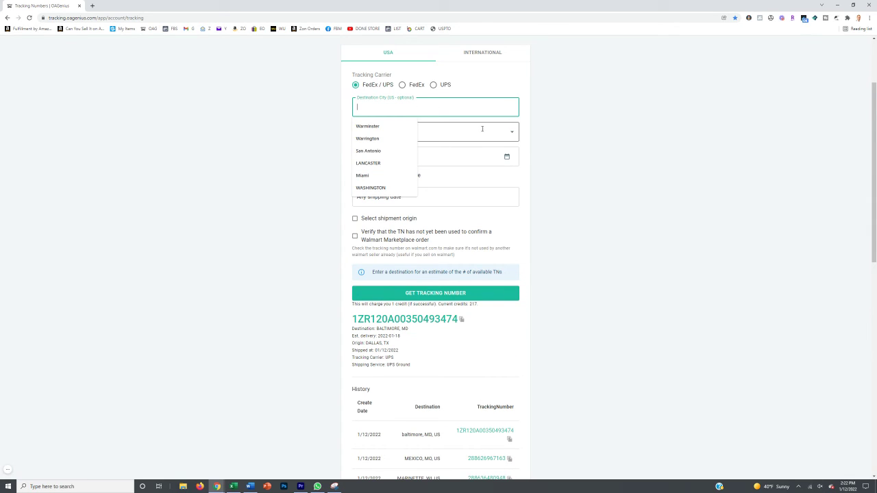
click(535, 189)
scroll(535, 189, down, 2)
scroll(483, 247, up, 3)
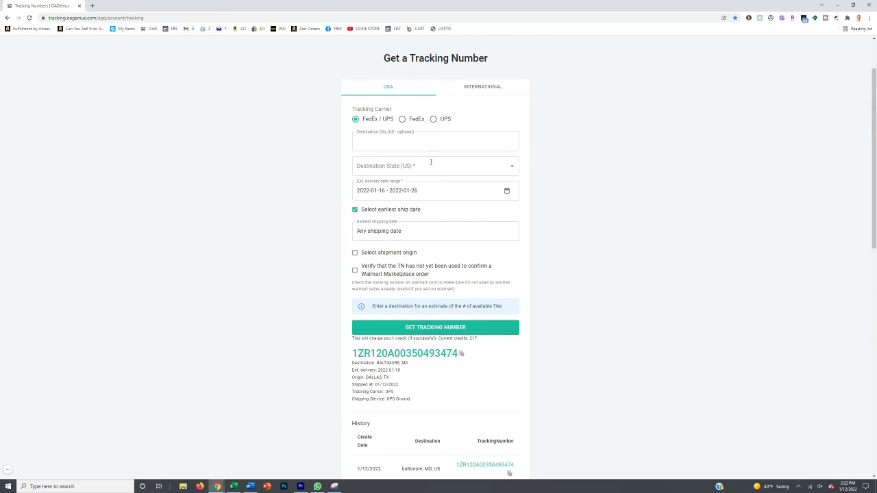
click(418, 139)
click(418, 139)
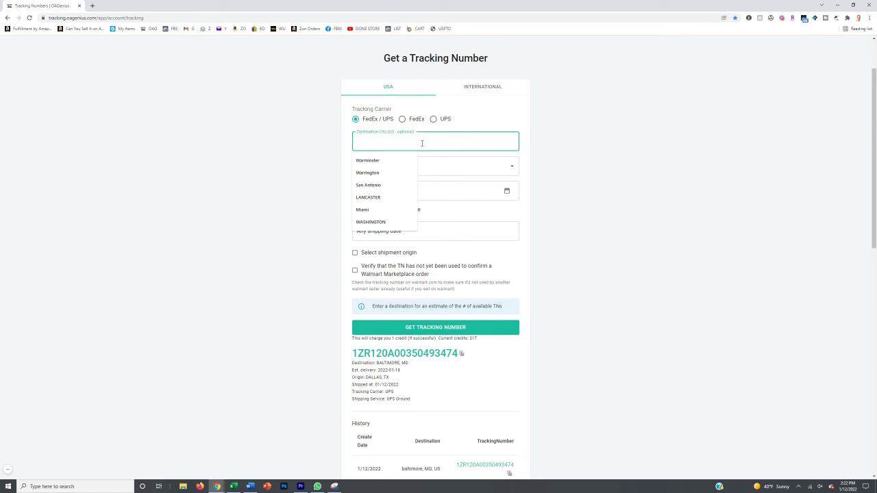
click(564, 177)
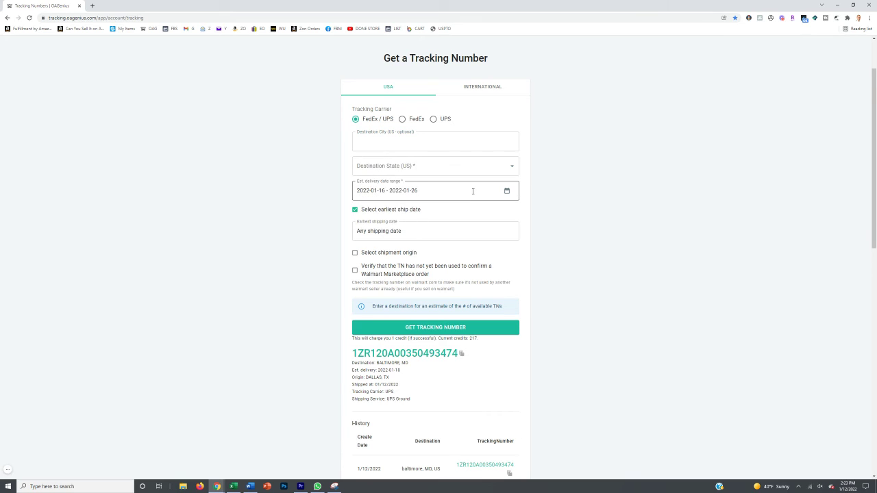
Copy the newest Baltimore tracking number from History and return to Excel
scroll(473, 192, down, 1)
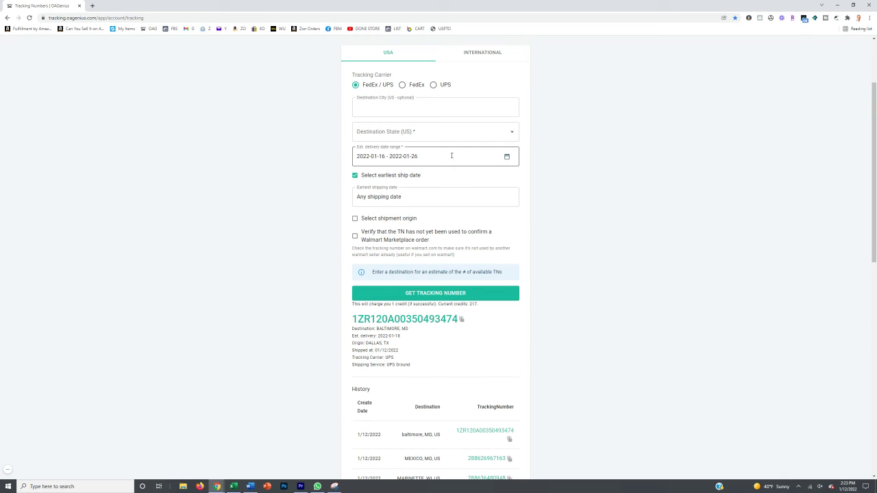
click(509, 440)
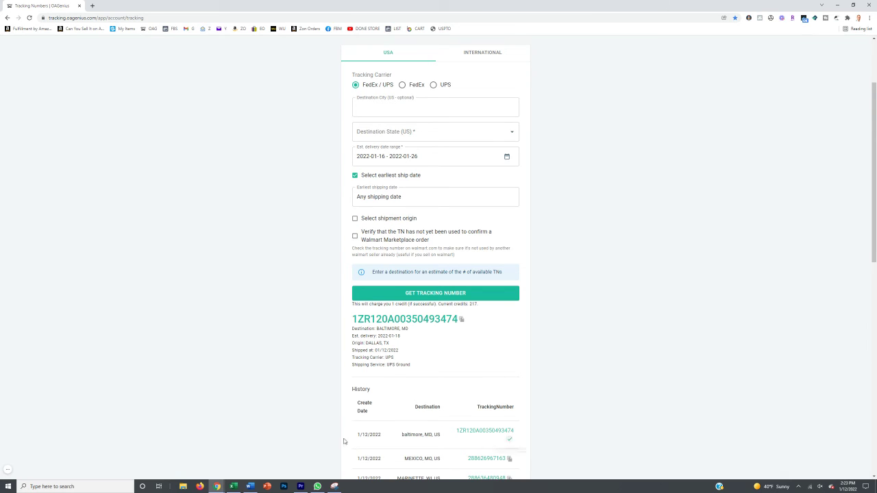
click(233, 486)
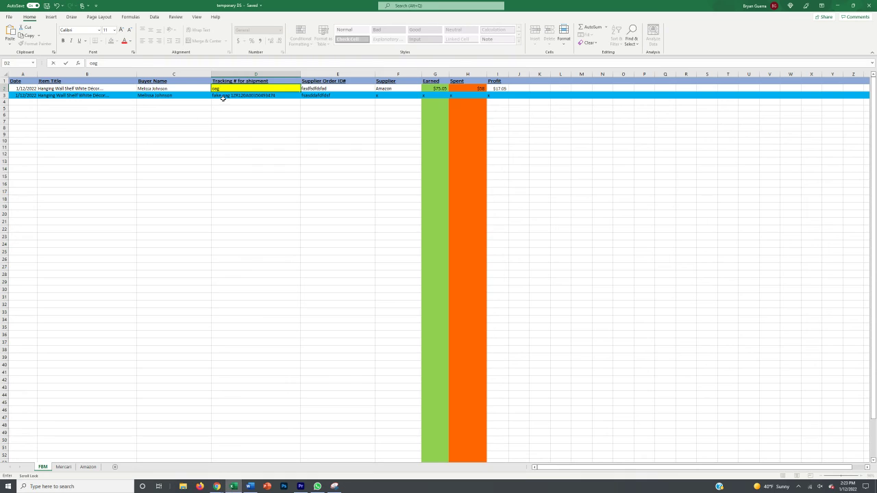
Paste the tracking number after oag in D2 and shrink row 2 to font size 1
key(ctrl+v)
click(226, 108)
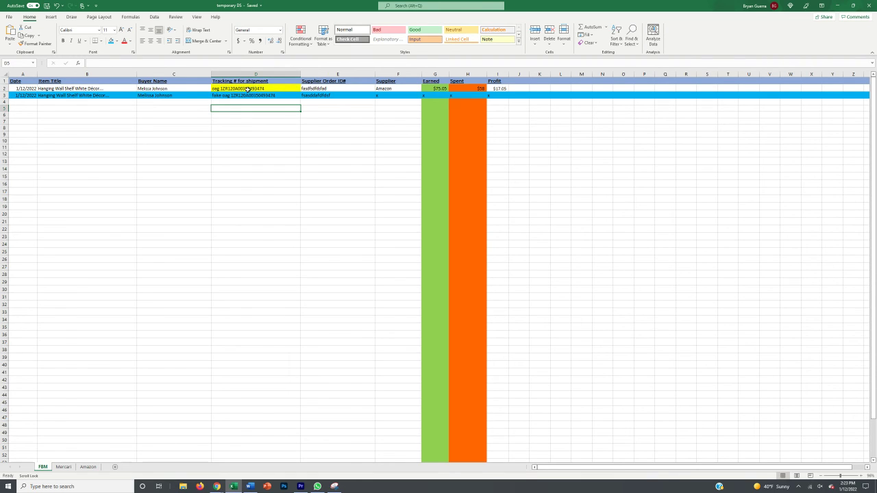
click(4, 88)
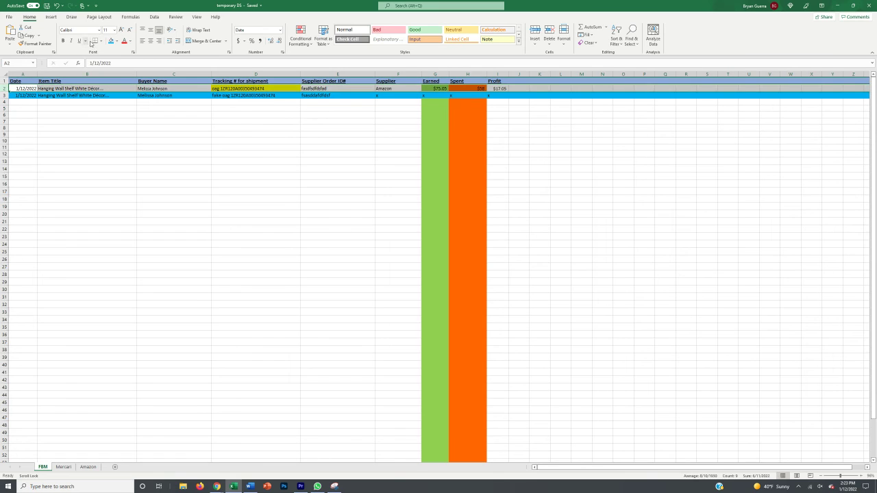
click(106, 30)
text(1)
key(Return)
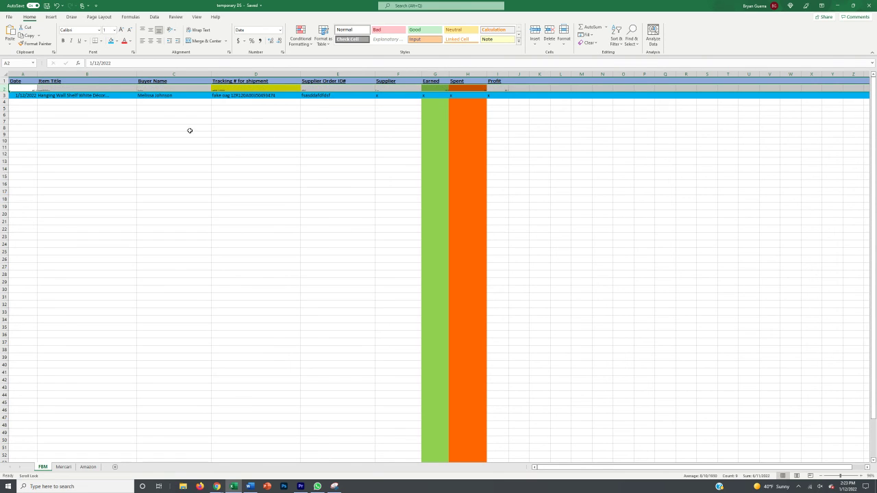
Check the collapsed row's buyer cell C2 and tracking entry D2
click(190, 131)
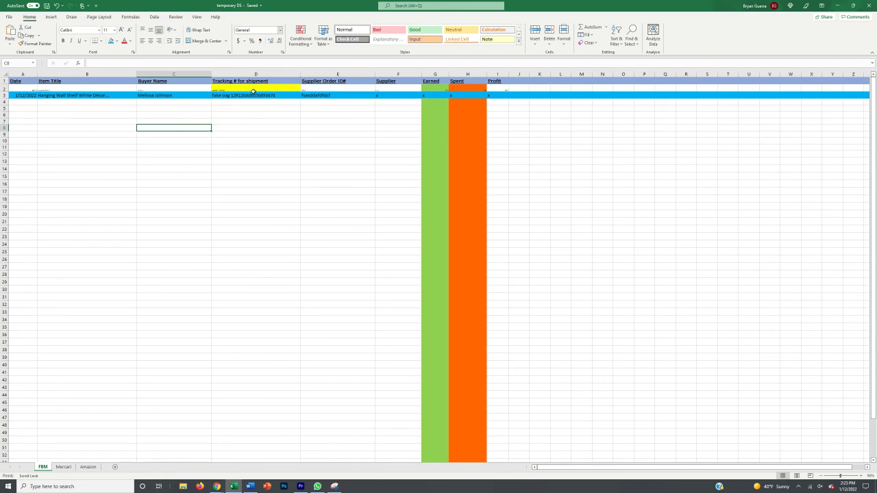
click(196, 87)
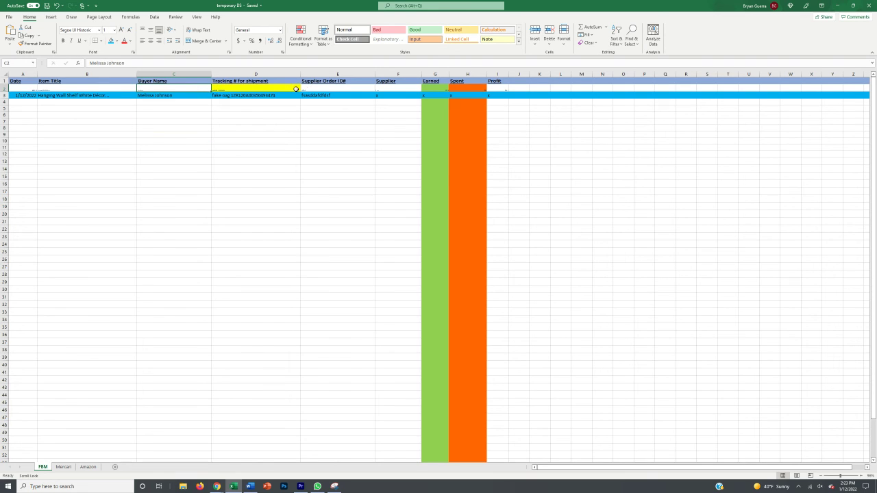
click(255, 87)
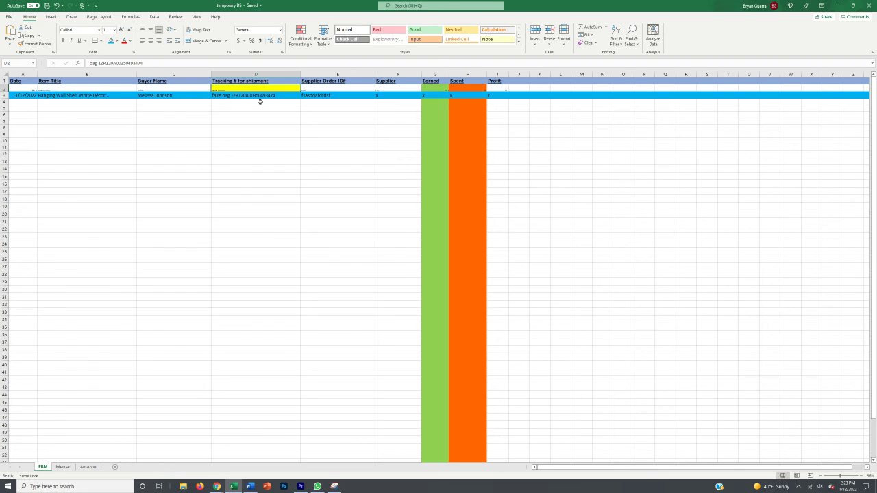
click(259, 102)
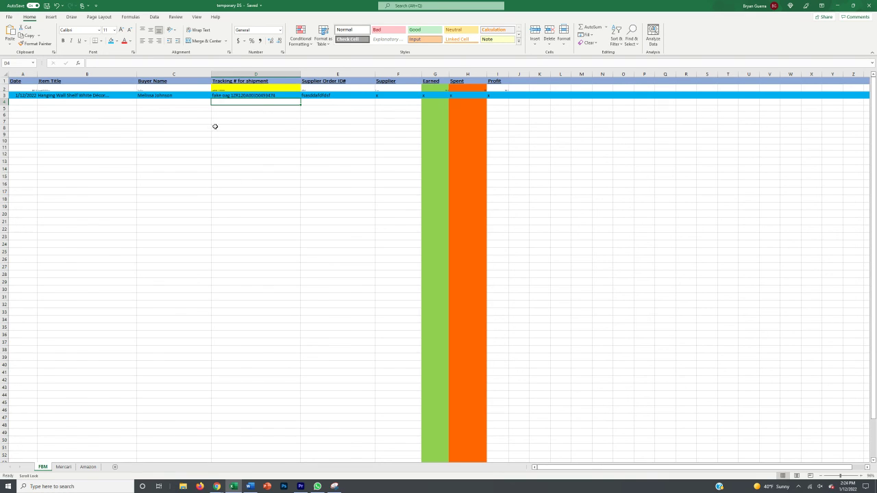
Select the wrong-tracking apology in Word, compare with Excel cells D2 and E2, then return
click(250, 486)
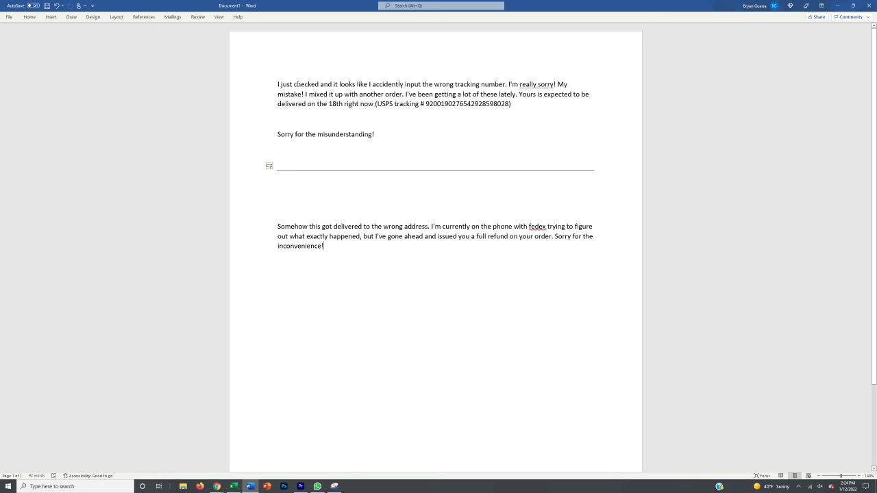
drag(277, 84, 376, 136)
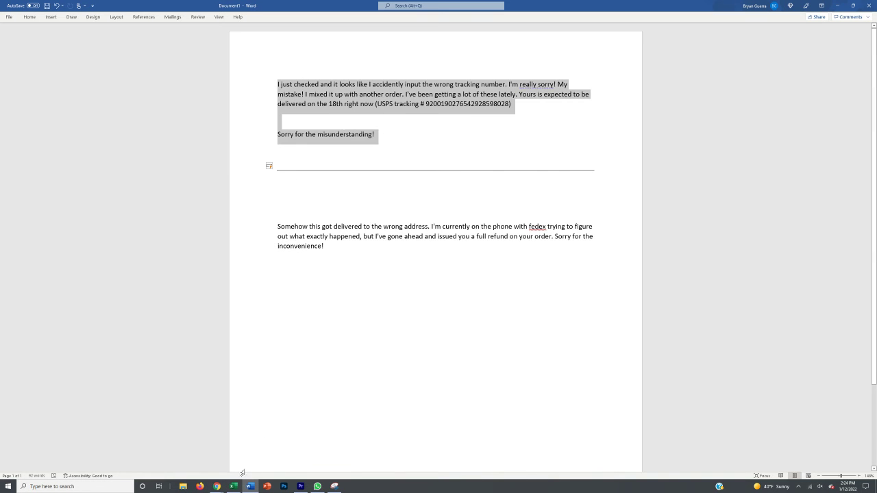
click(234, 486)
click(232, 87)
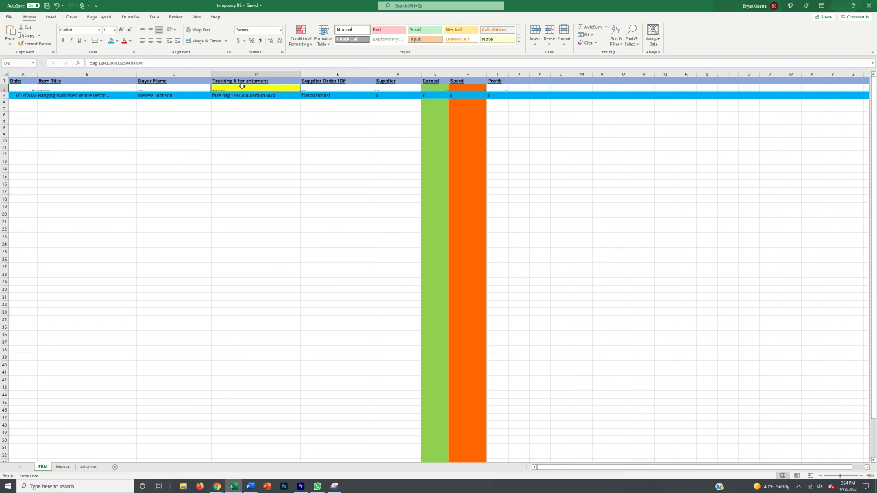
click(319, 85)
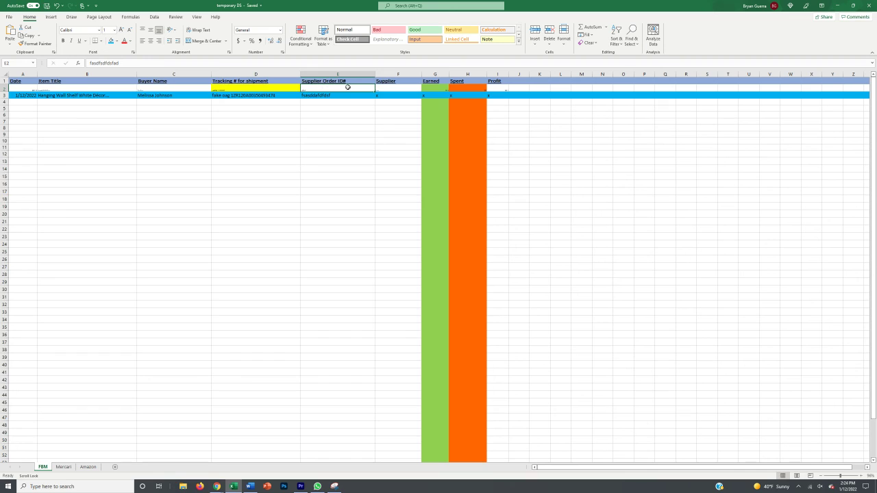
click(250, 487)
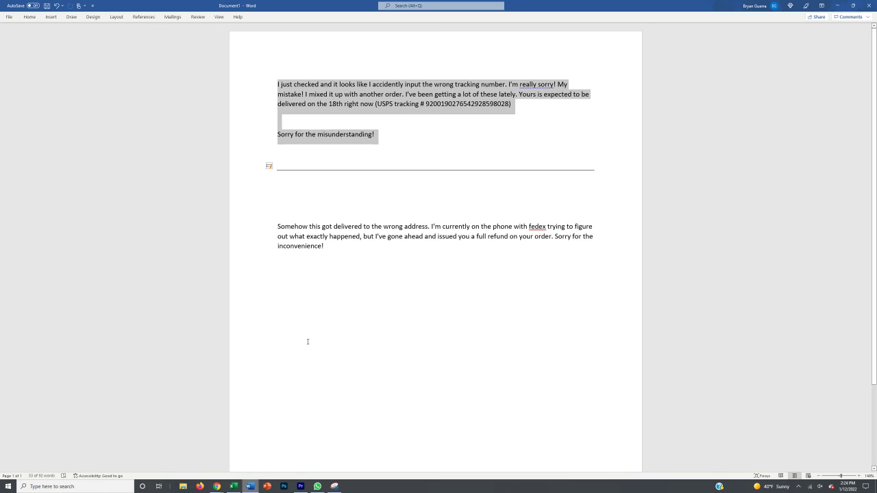
click(322, 101)
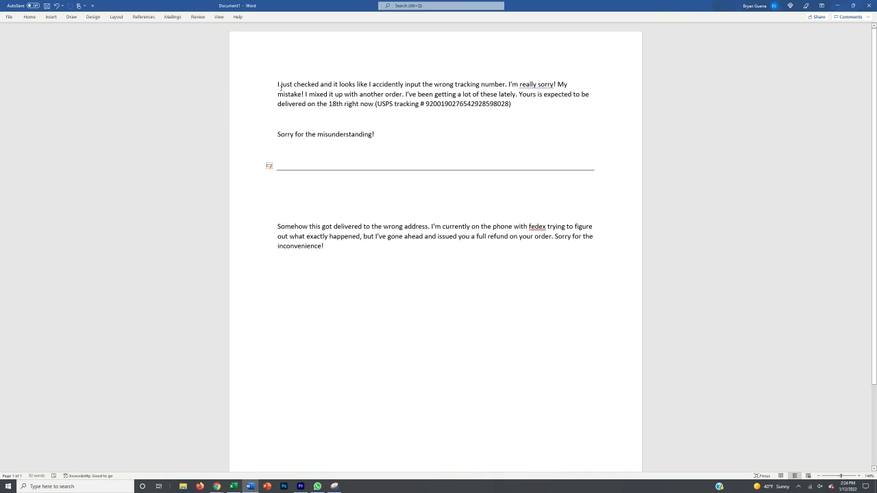
drag(278, 84, 505, 84)
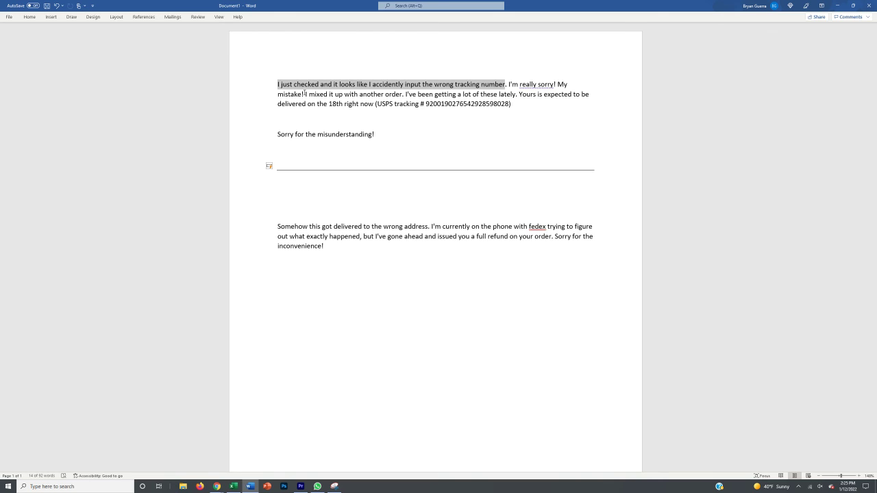
click(294, 83)
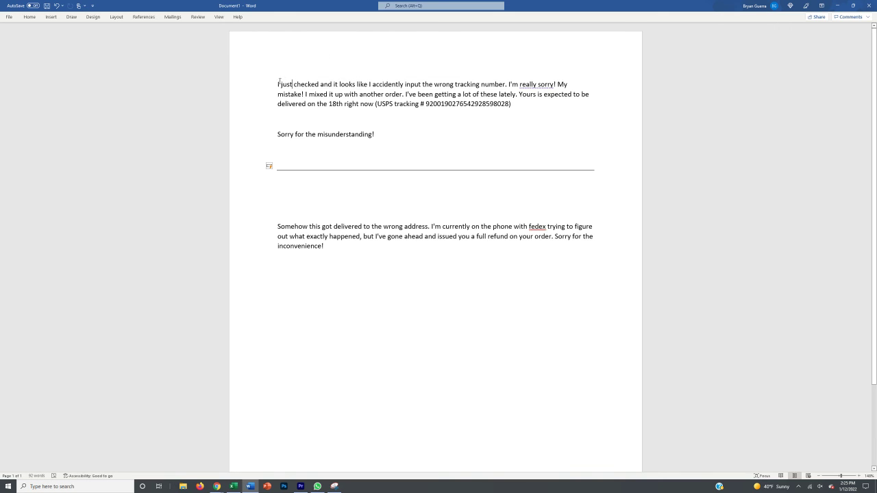
drag(279, 83, 305, 94)
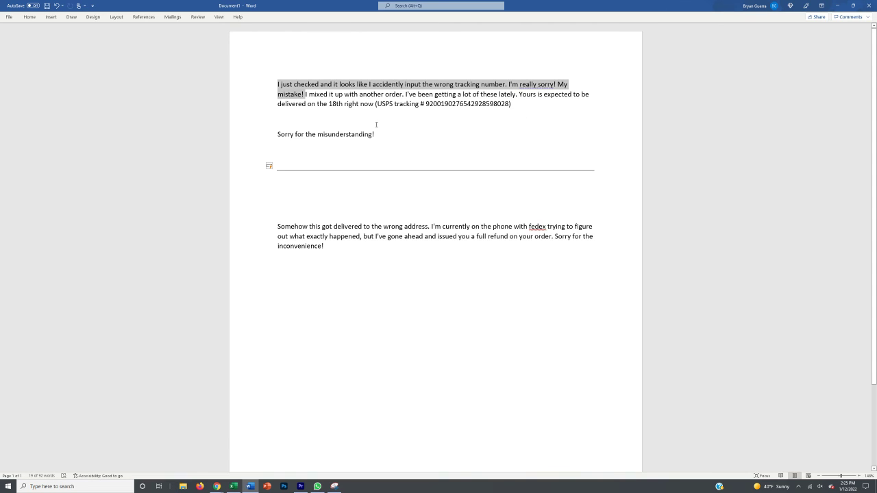
click(368, 85)
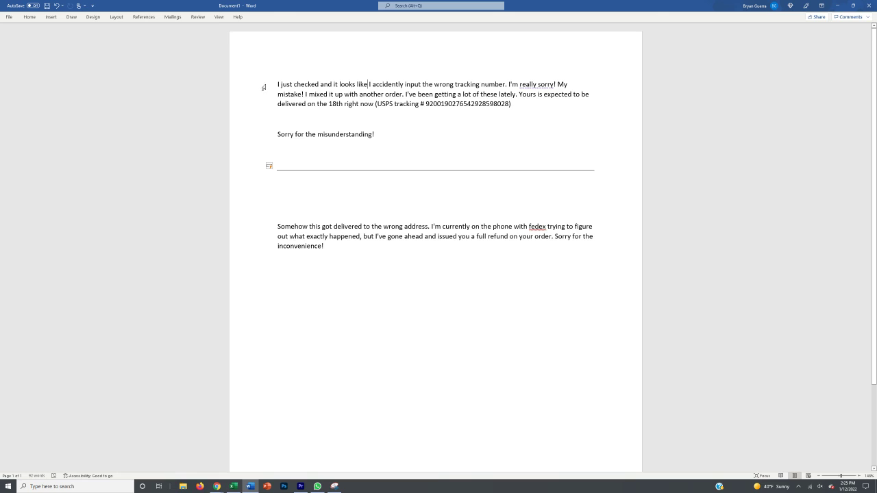
drag(276, 83, 555, 110)
click(548, 108)
drag(375, 104, 495, 108)
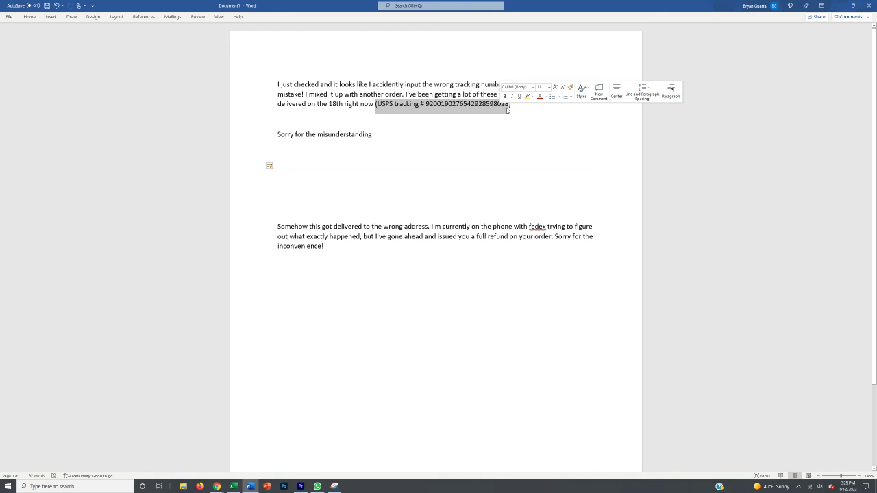
click(512, 105)
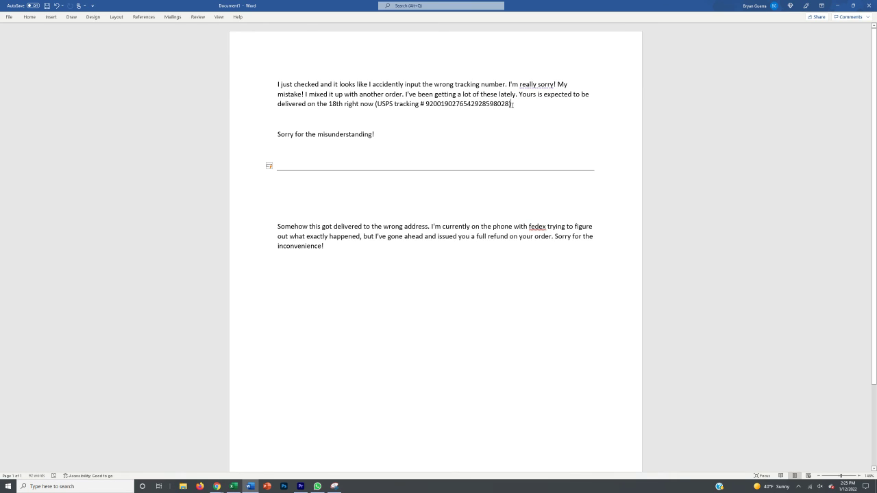
drag(512, 105, 441, 103)
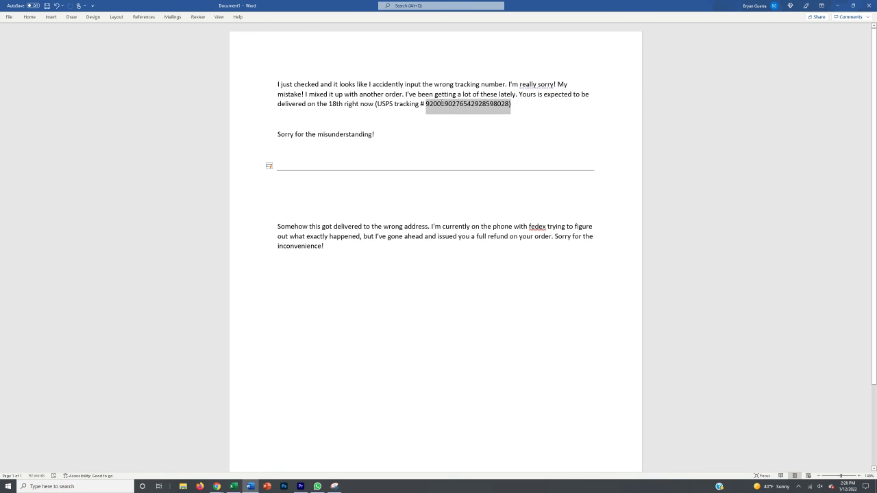
click(427, 104)
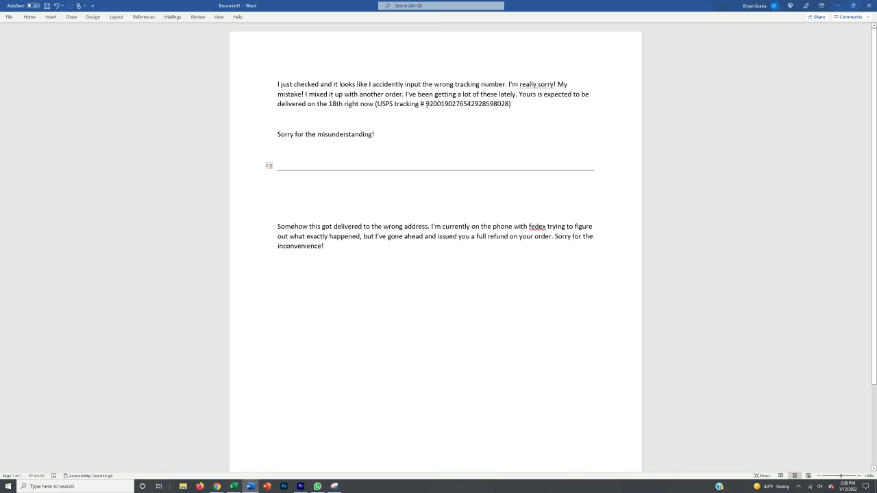